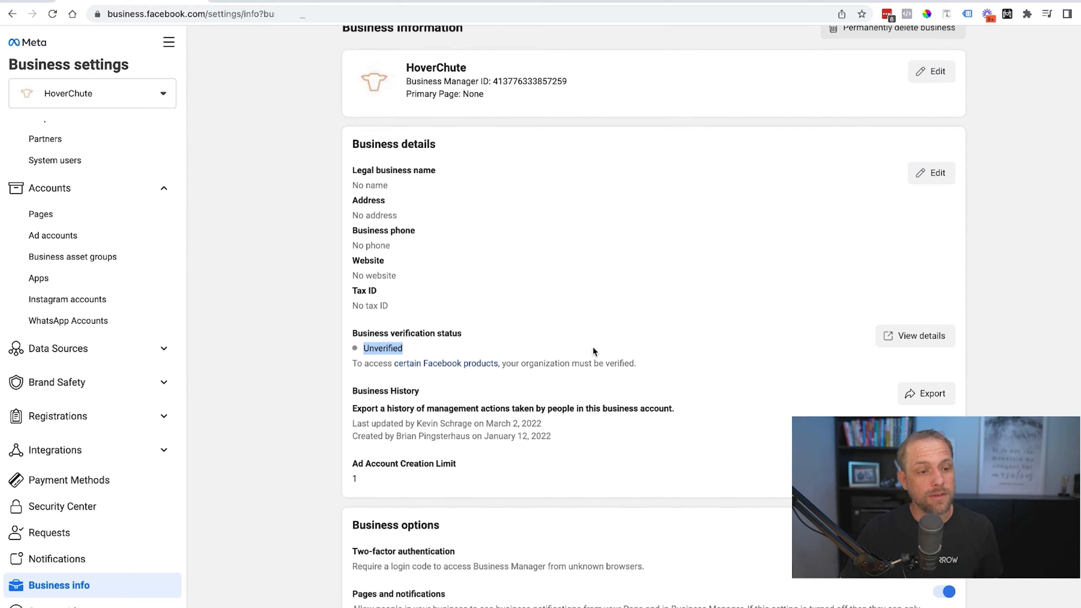
From the verification details, open Business info's Apps page and show the Add app options.
left_click(906, 336)
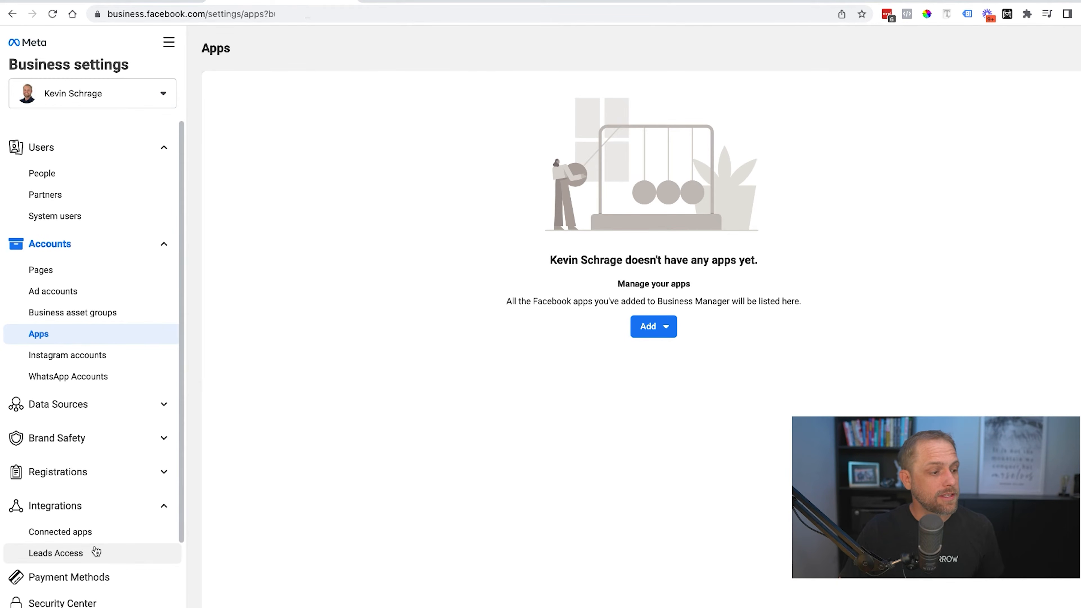
scroll(97, 562, "down", 3)
left_click(89, 583)
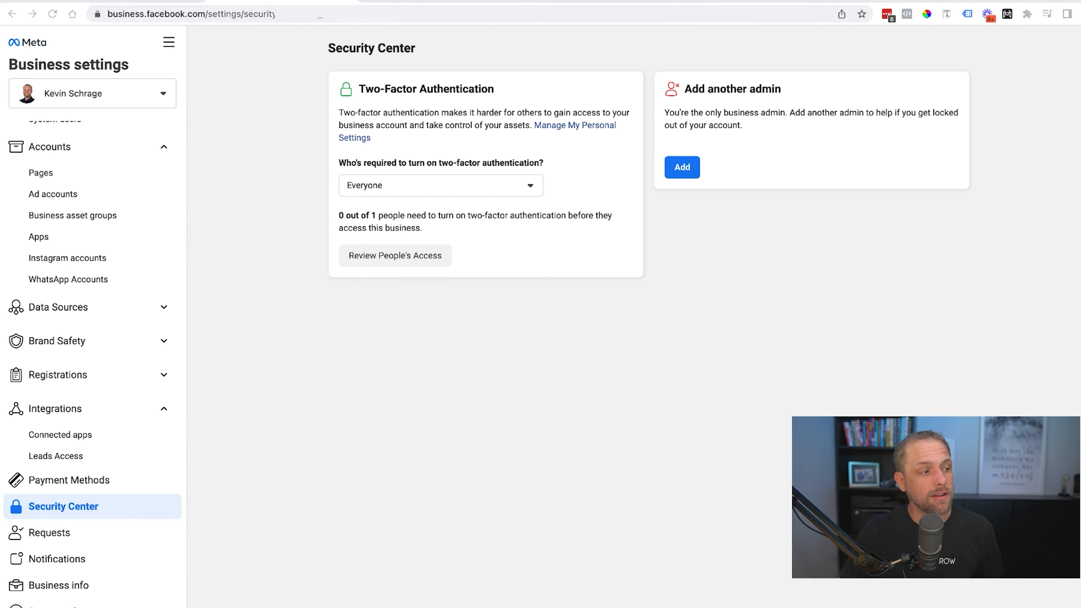
left_click(47, 237)
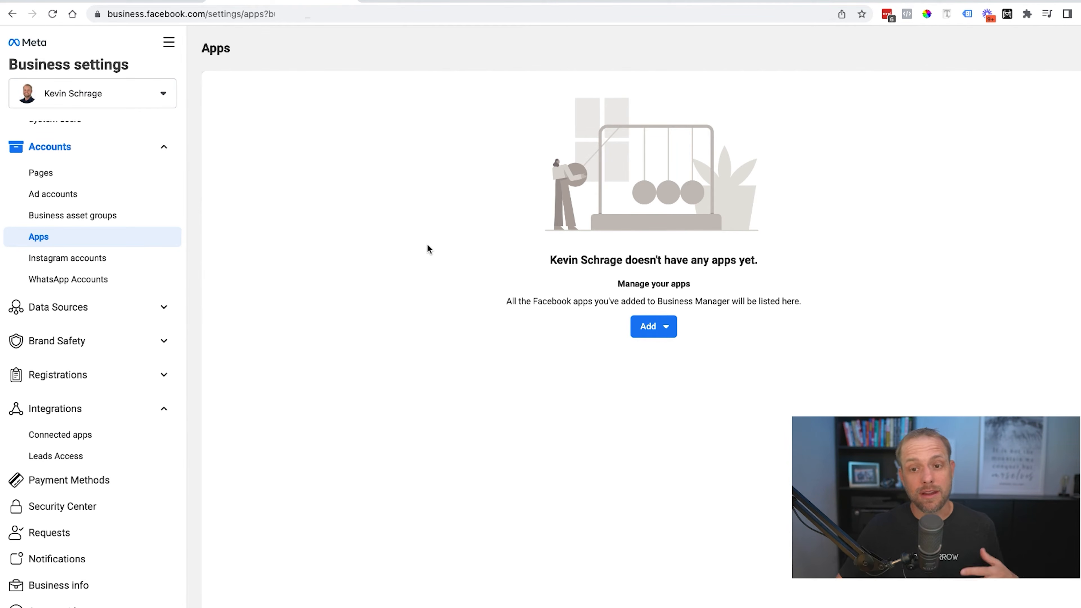
left_click(648, 327)
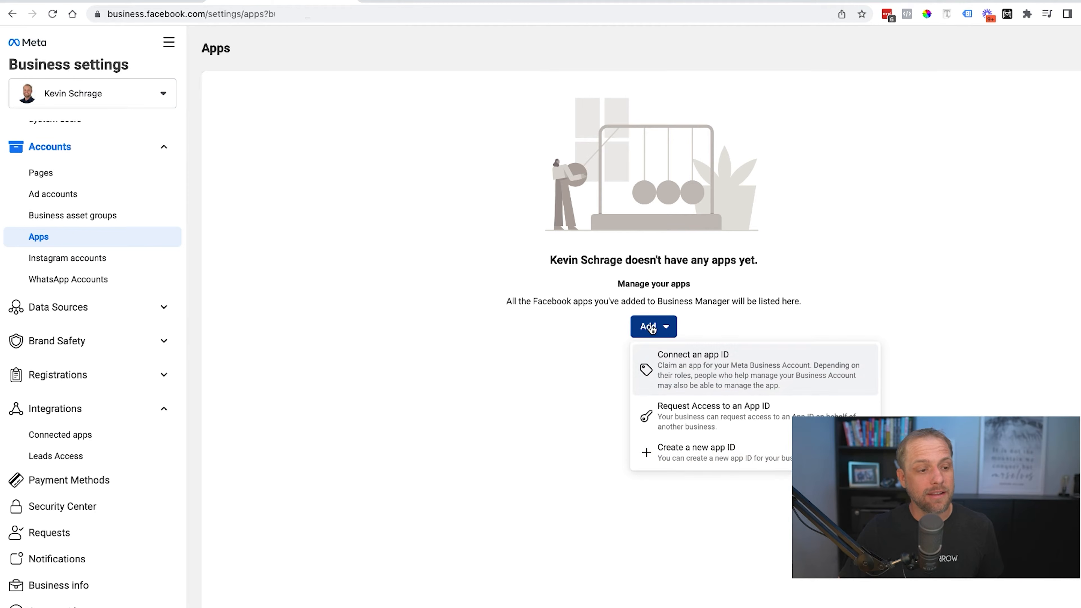
Create a new app ID of type Instant Games and go to the display name field.
left_click(719, 460)
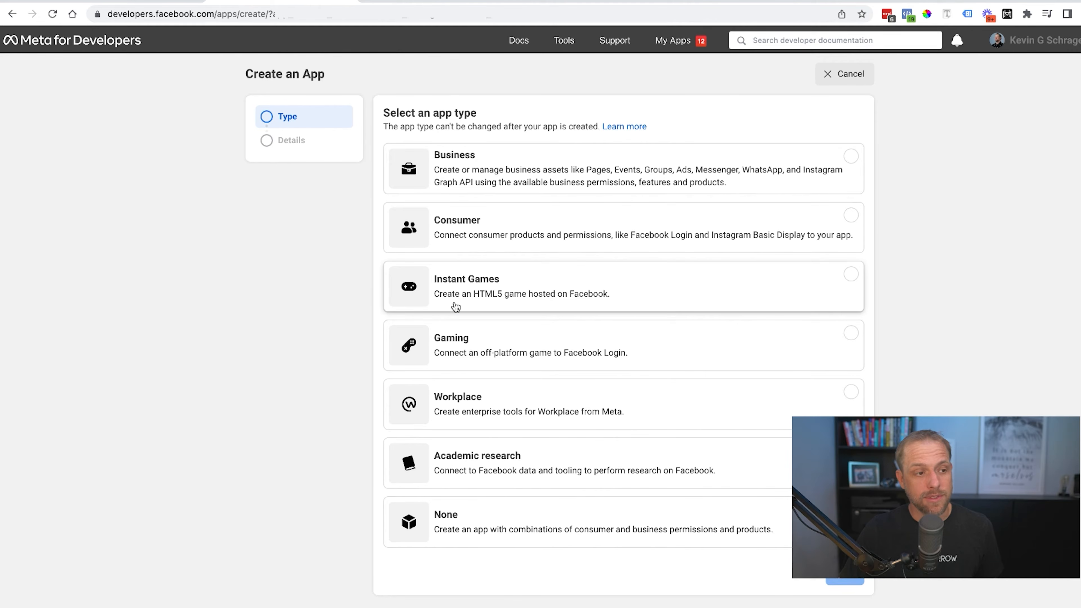
left_click(552, 294)
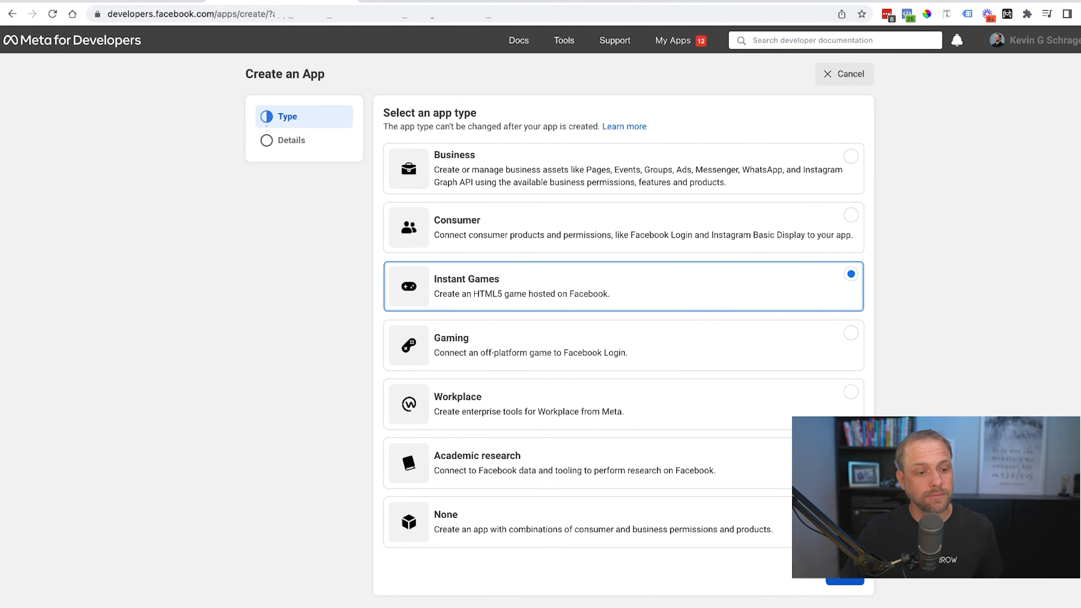
left_click(844, 582)
left_click(493, 168)
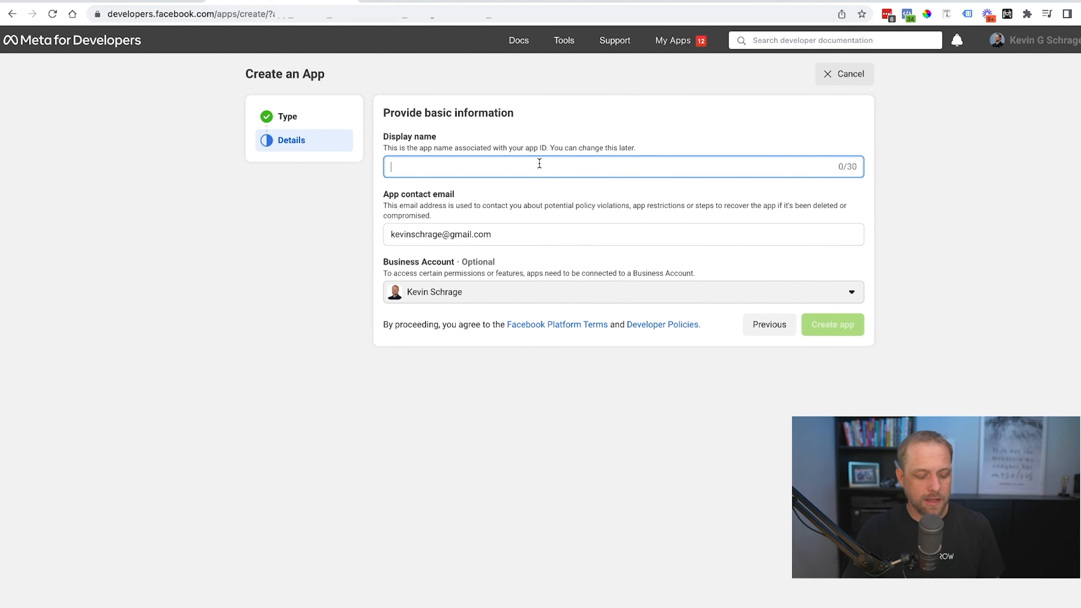
Name the app 'Test', create it, and confirm with the saved account password.
type("Rest")
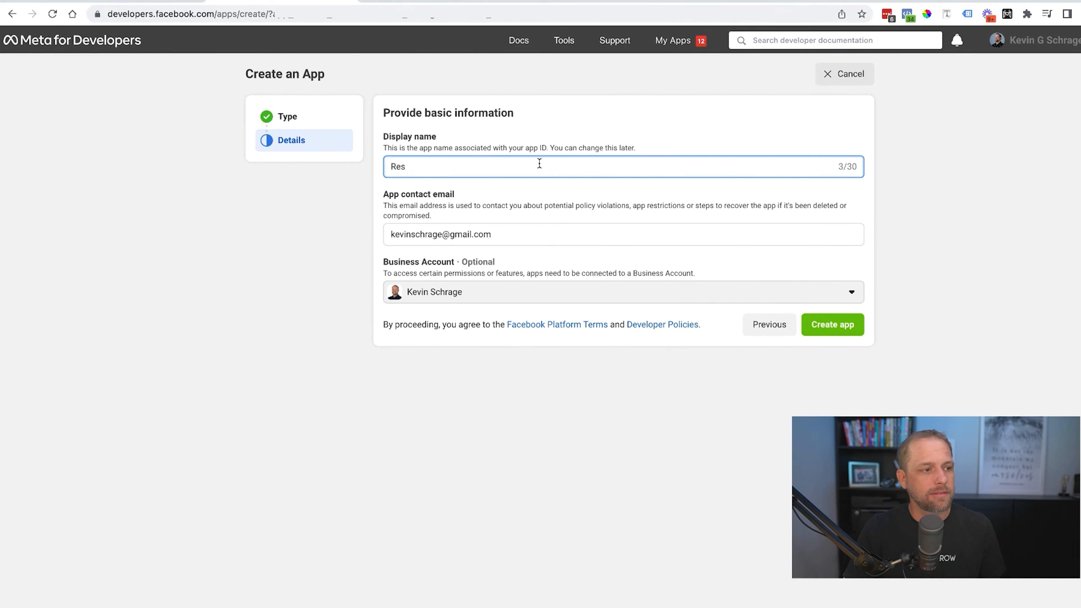
key("BackSpace")
type("Test")
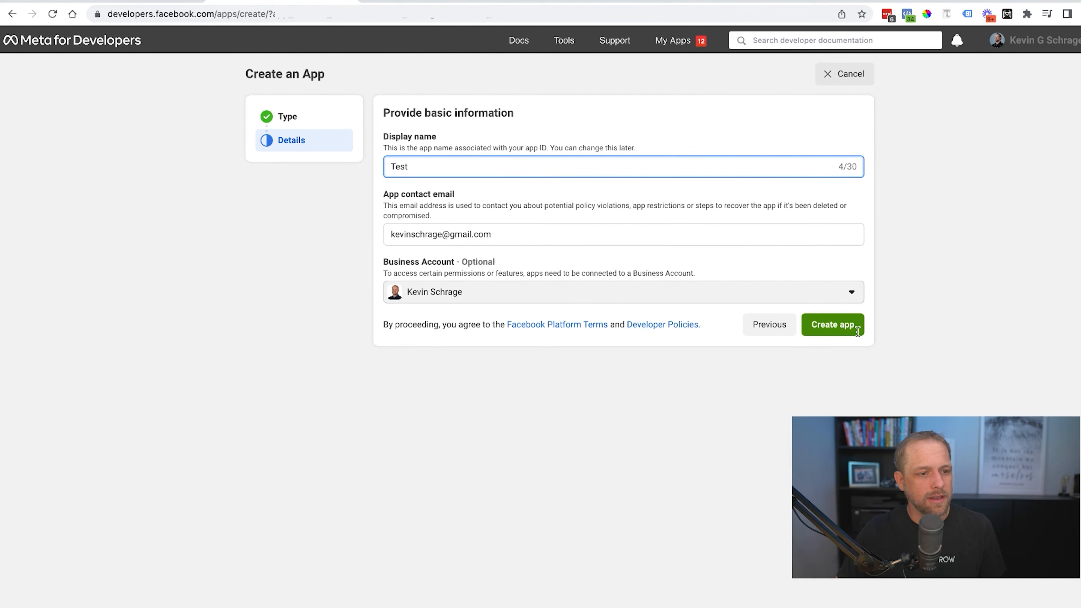
left_click(843, 331)
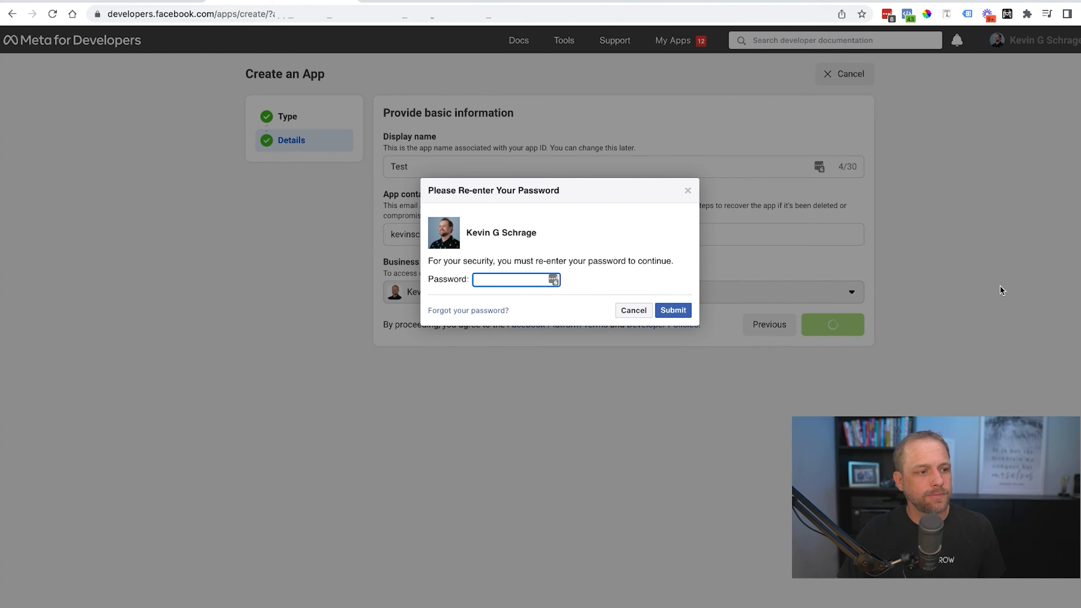
left_click(553, 280)
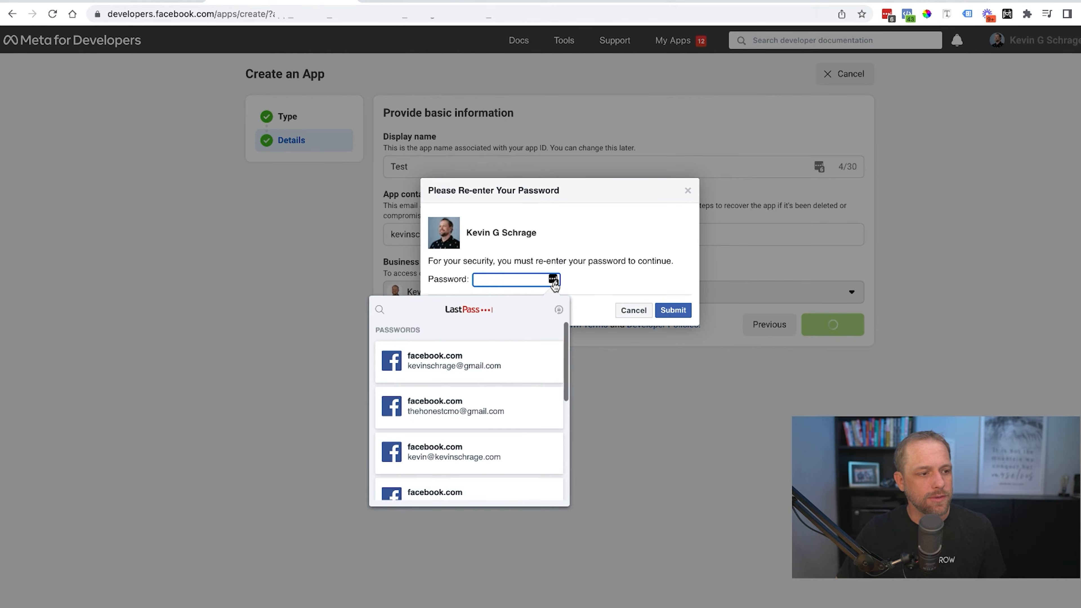
left_click(500, 355)
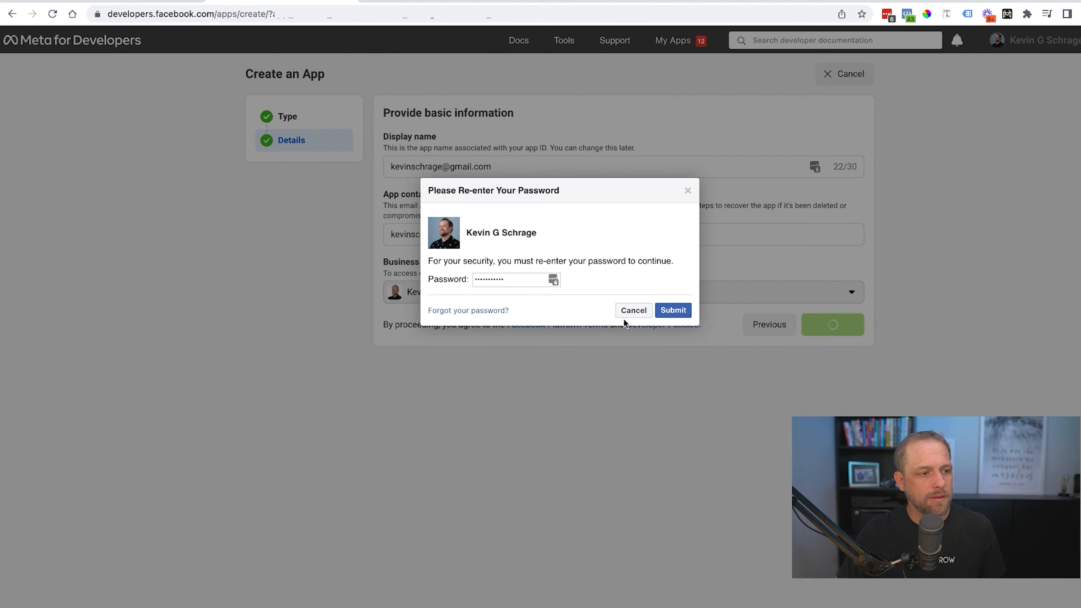
left_click(673, 310)
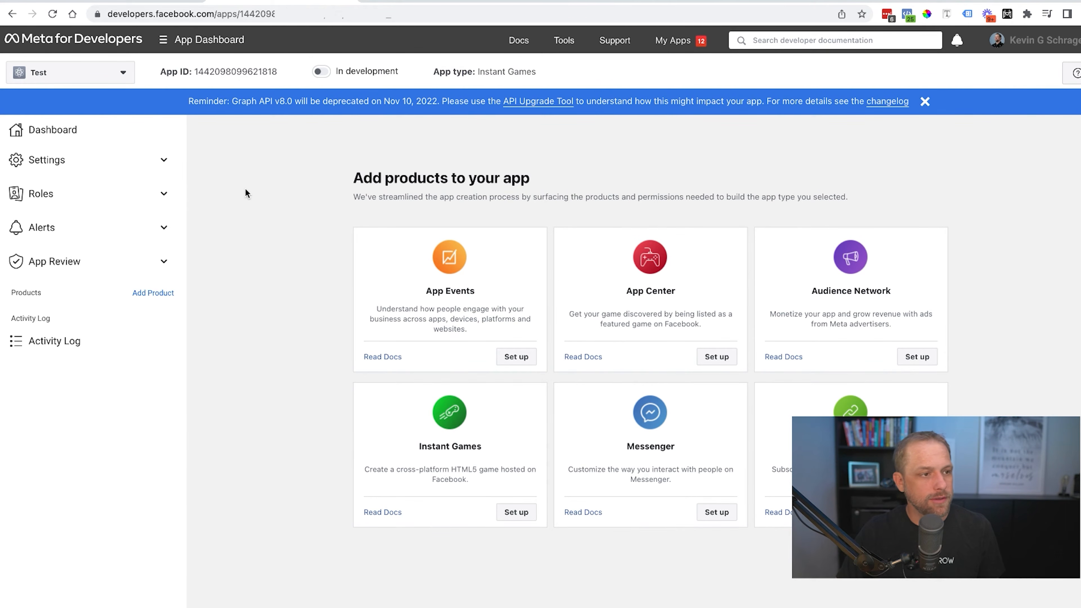
left_click(105, 159)
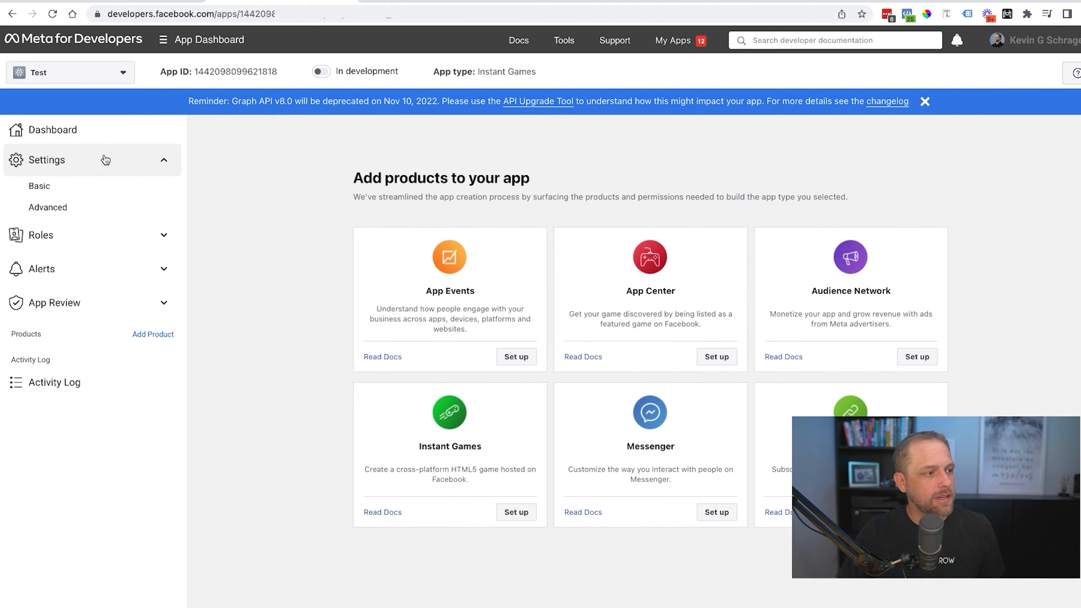
left_click(68, 187)
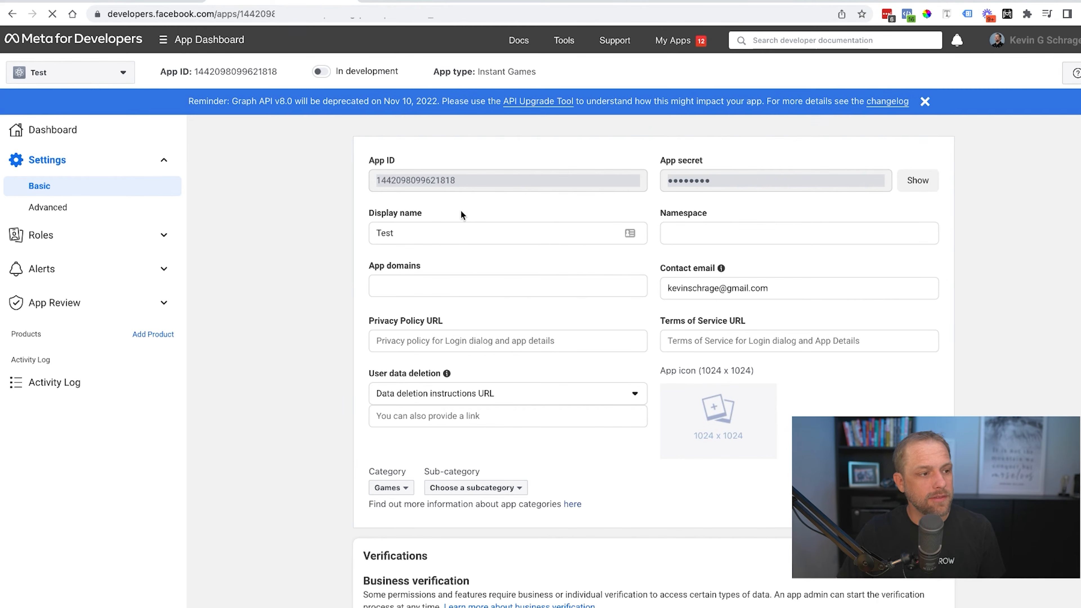
scroll(313, 221, "down", 1)
scroll(325, 221, "down", 3)
left_click(447, 183)
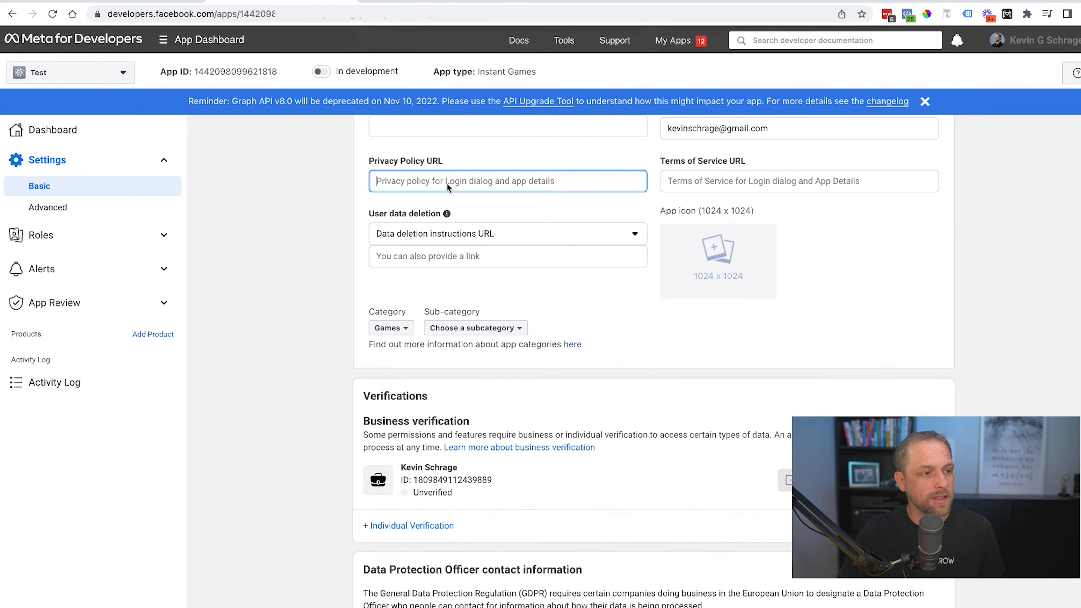
type("http")
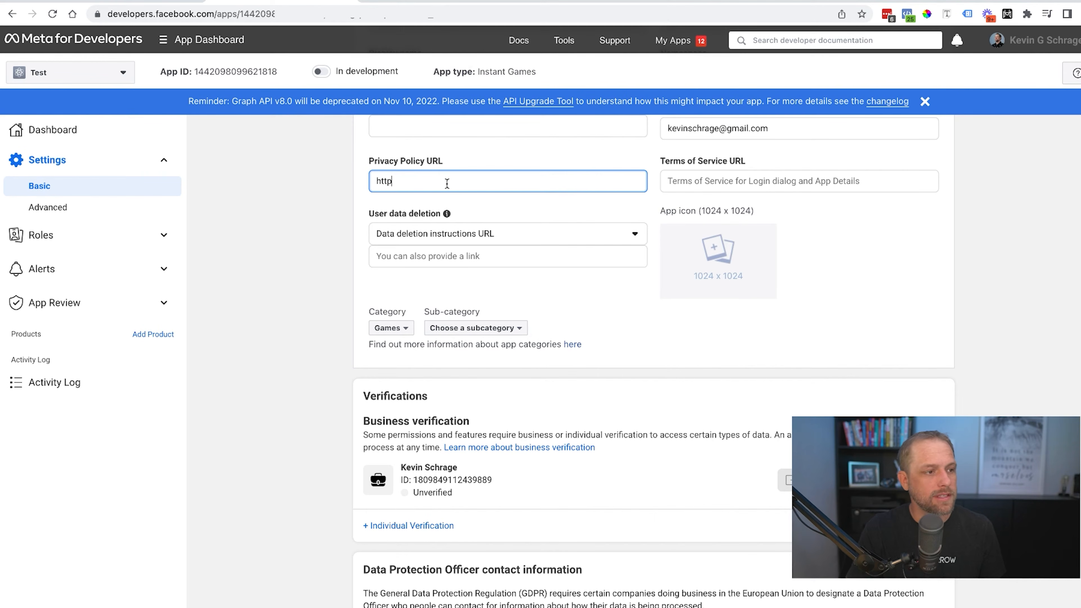
type("s://google.com")
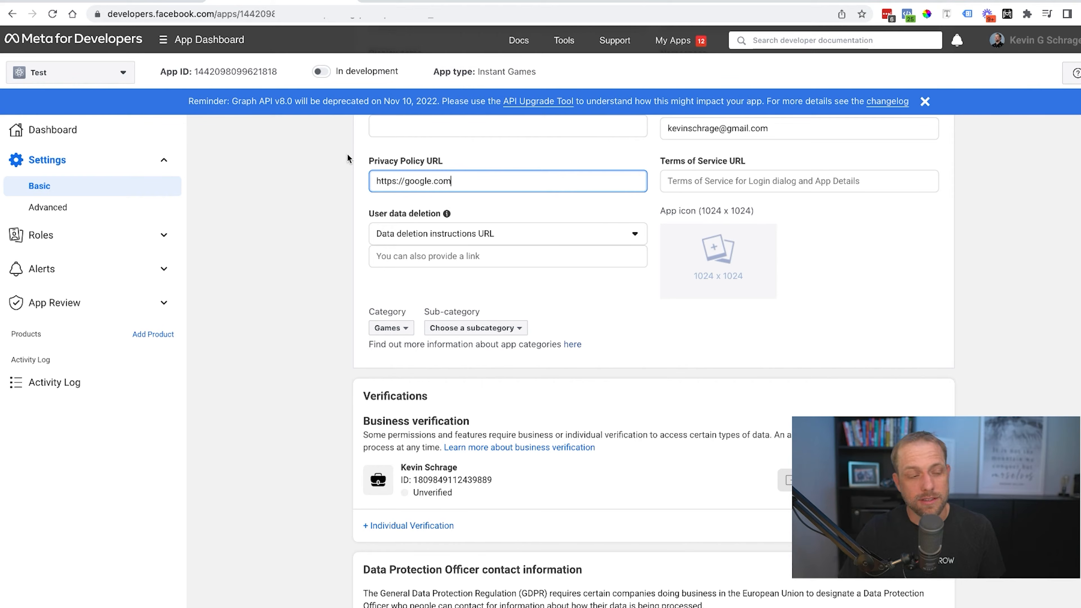
triple_click(486, 177)
key("ctrl+c")
left_click(458, 256)
key("ctrl+v")
left_click(307, 270)
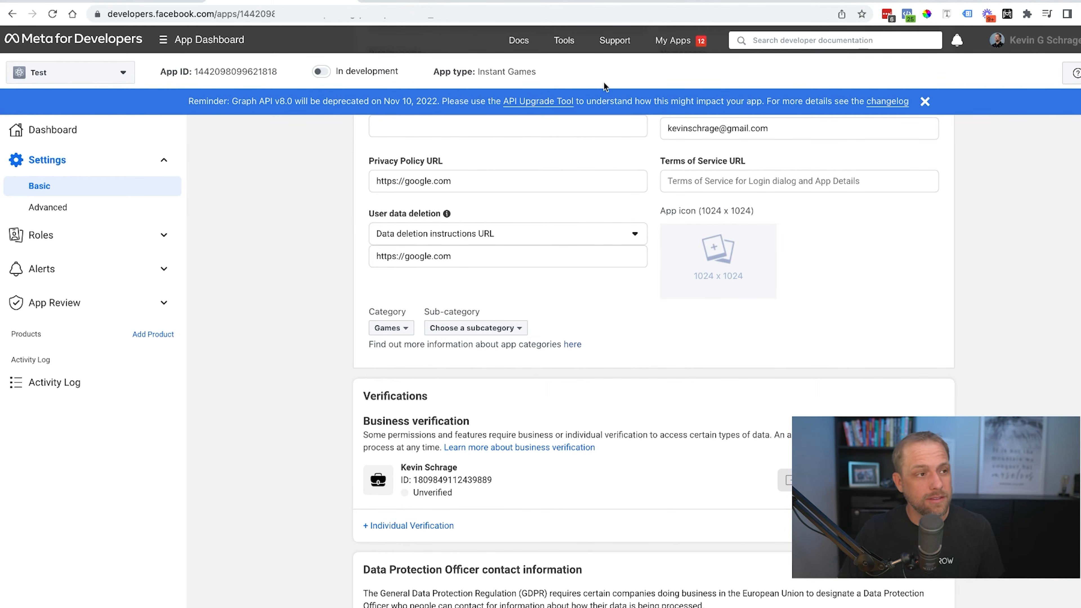
left_click(437, 1)
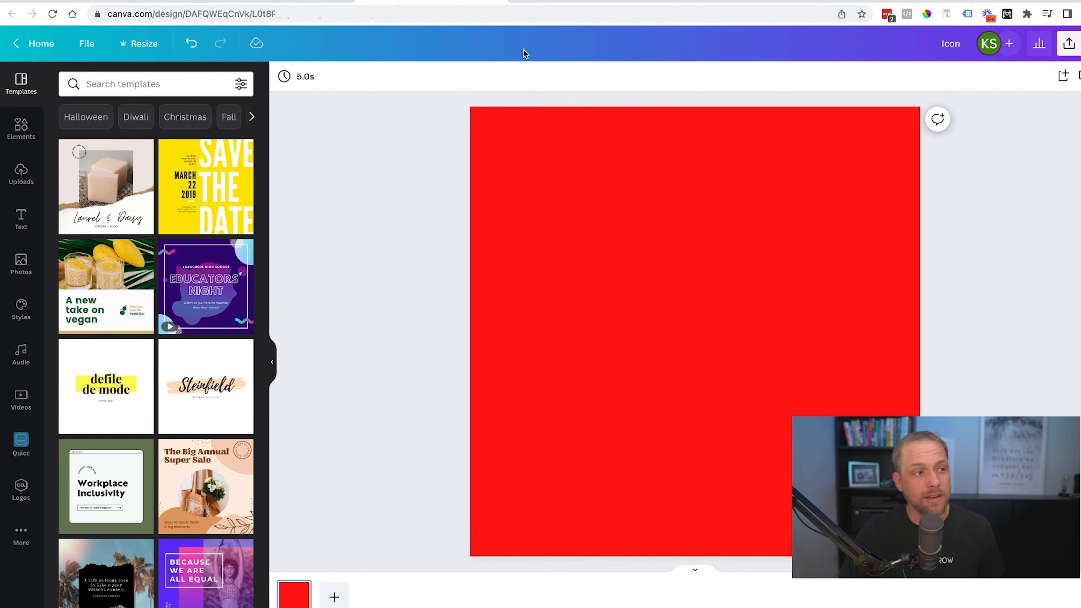
Download the red square Canva design as a 1,024 × 1,024 PNG for the app icon.
left_click(298, 2)
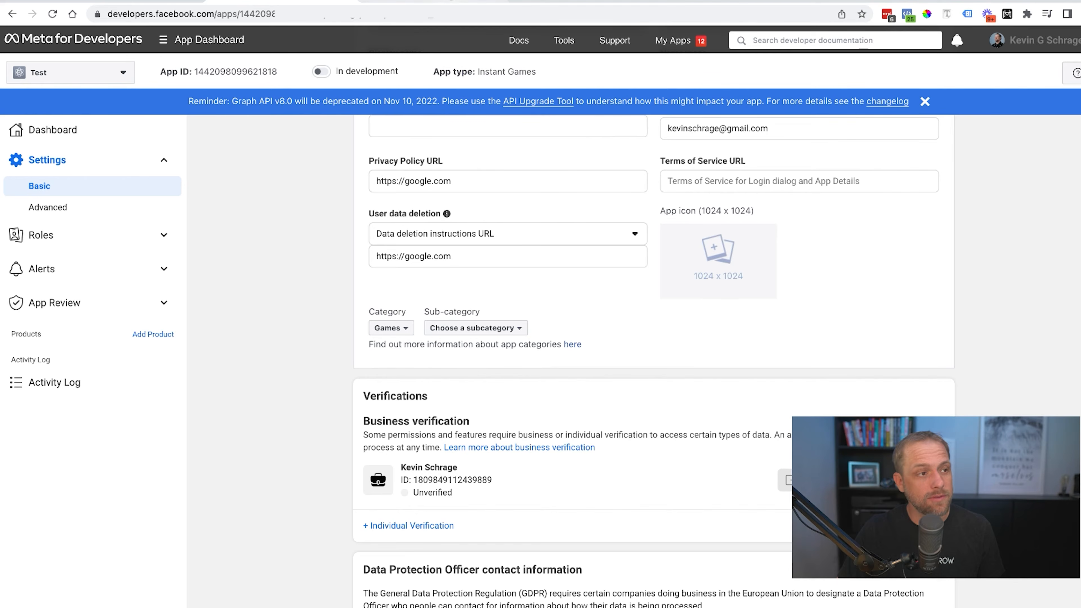
left_click(437, 1)
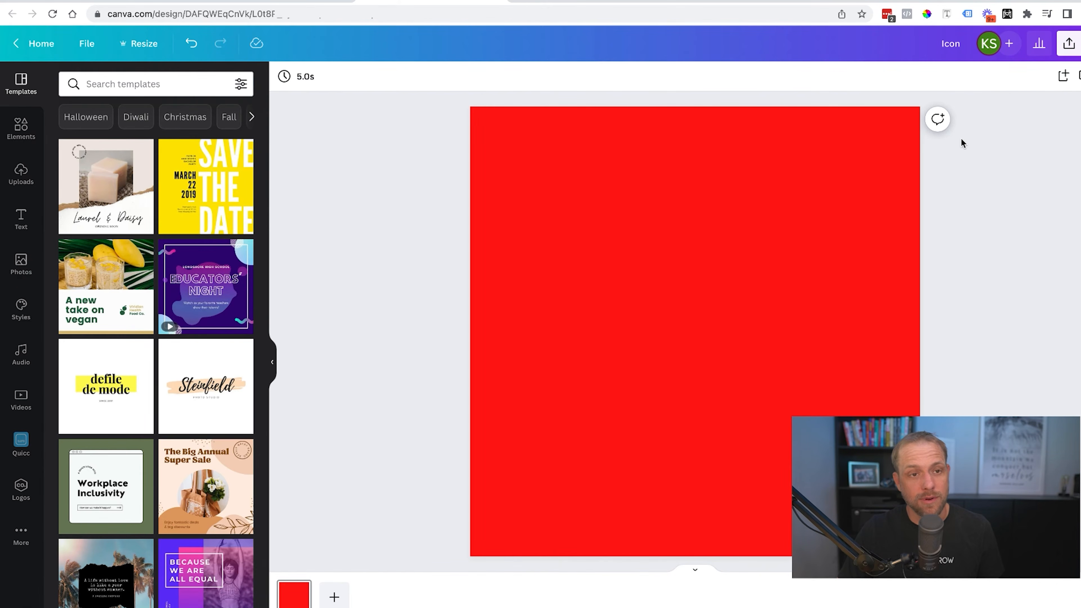
left_click(1068, 43)
left_click(948, 344)
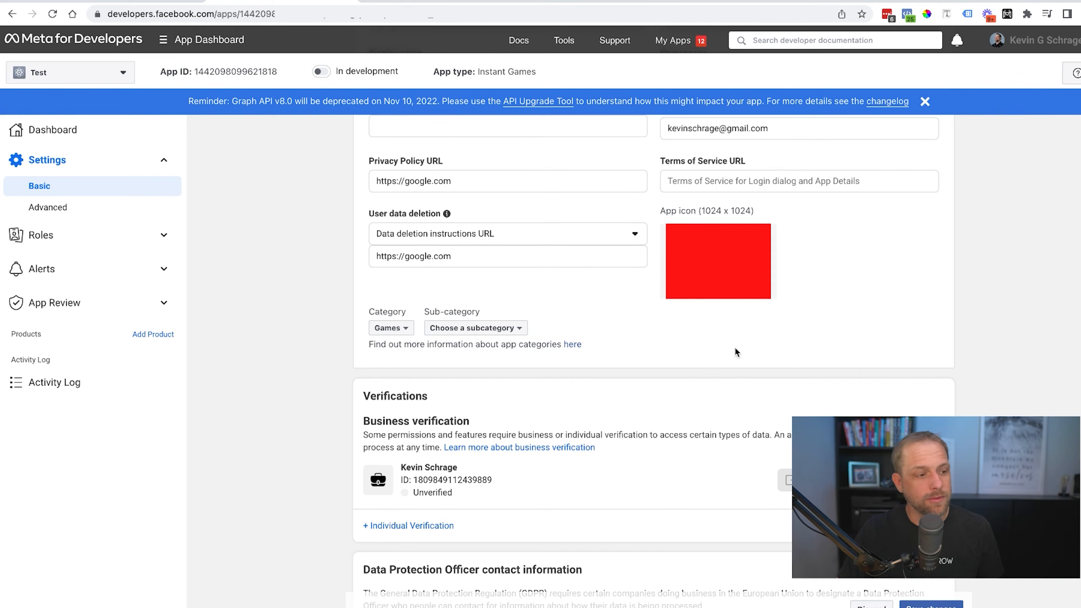
left_click(510, 328)
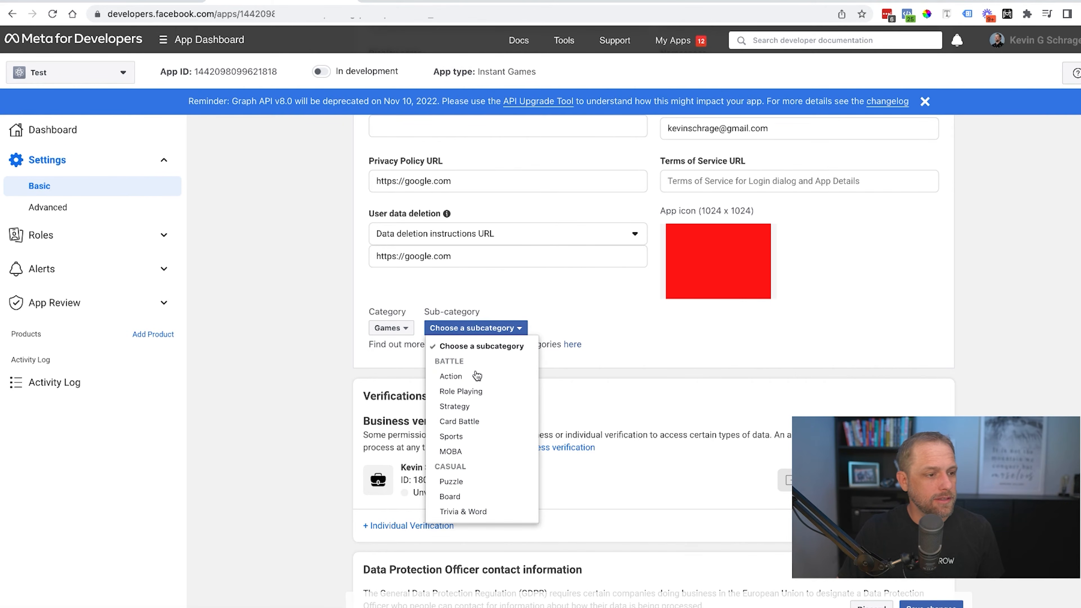
left_click(468, 376)
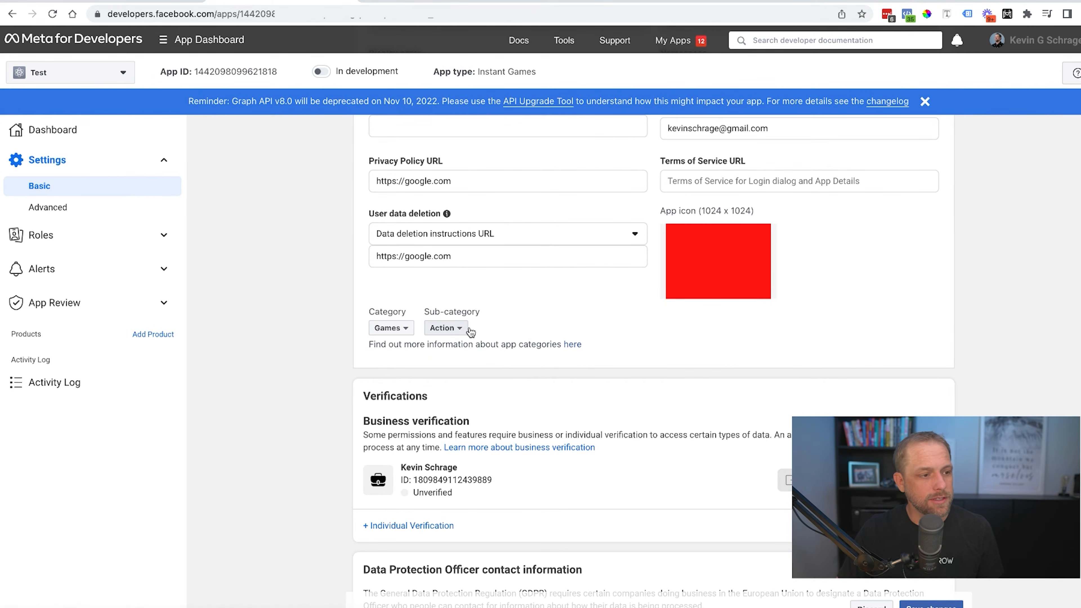
scroll(553, 339, "down", 3)
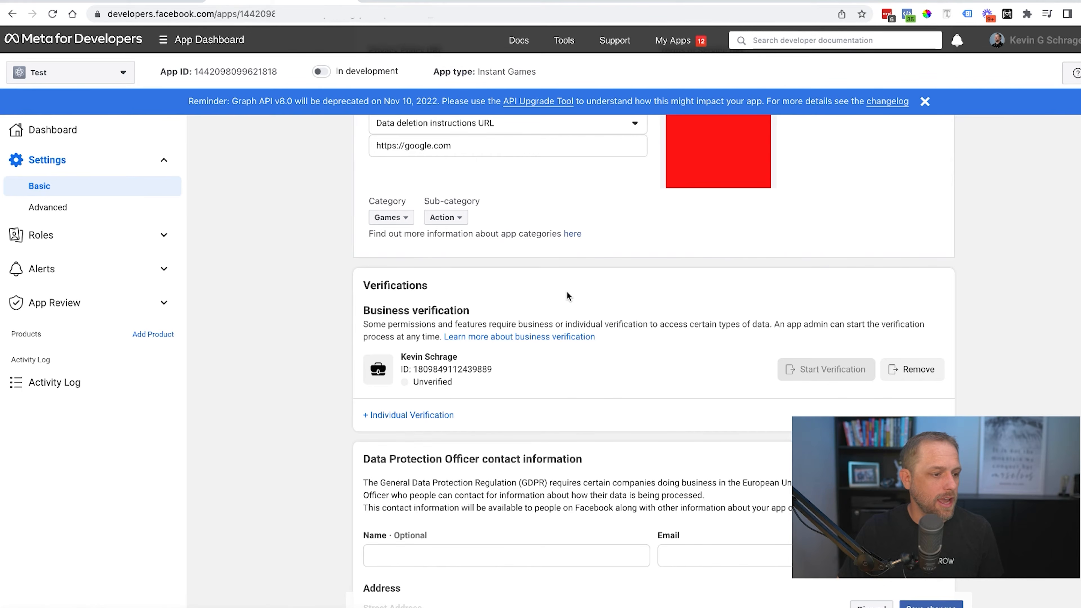
scroll(567, 296, "down", 5)
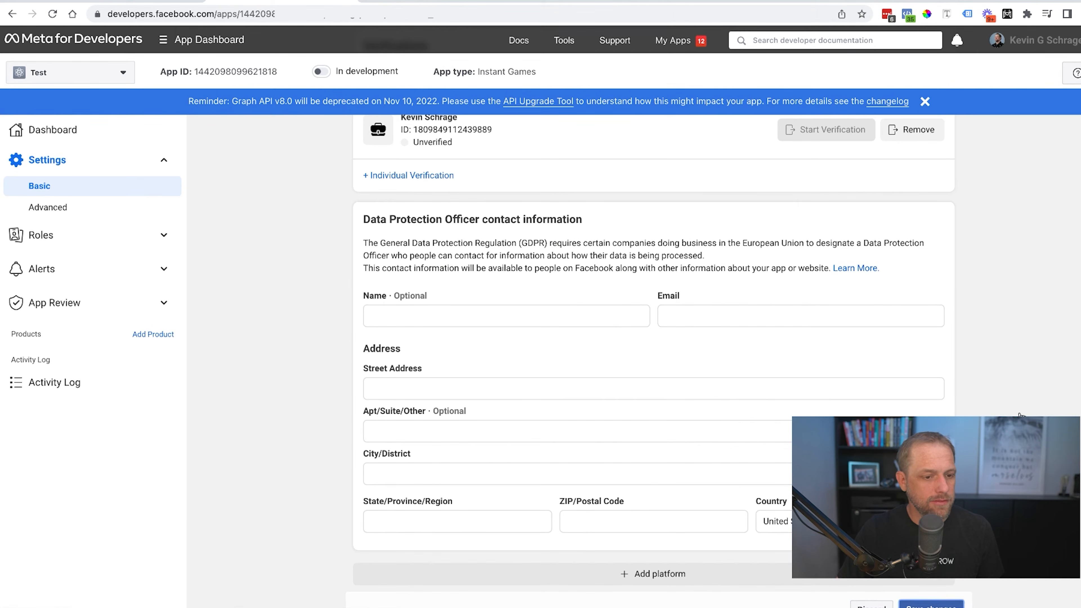
scroll(766, 357, "up", 10)
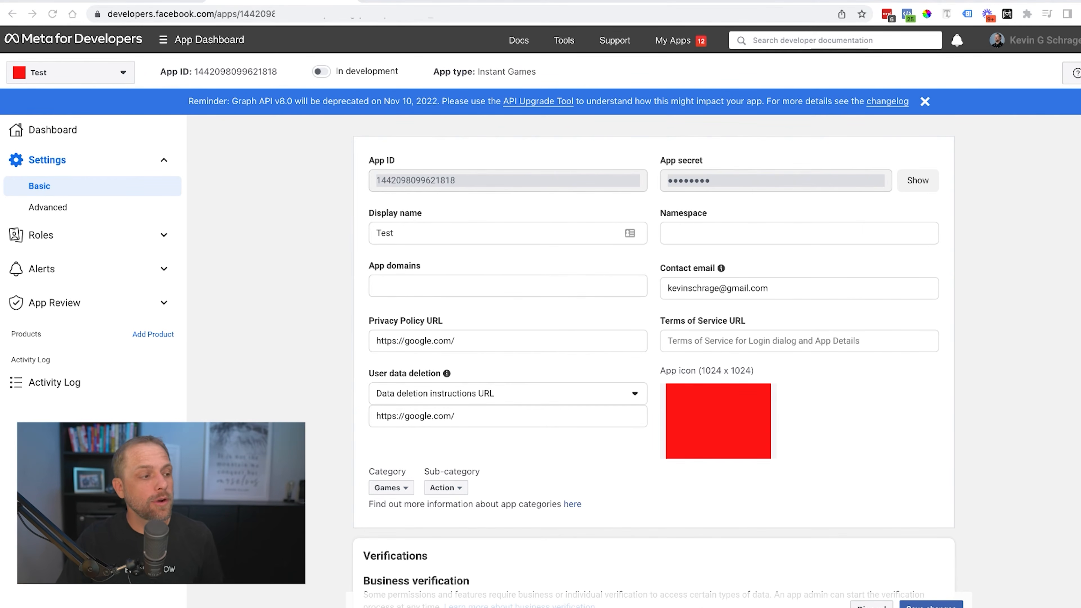
Request the /user/friends permission in App Review, then go back to Basic settings.
left_click(164, 302)
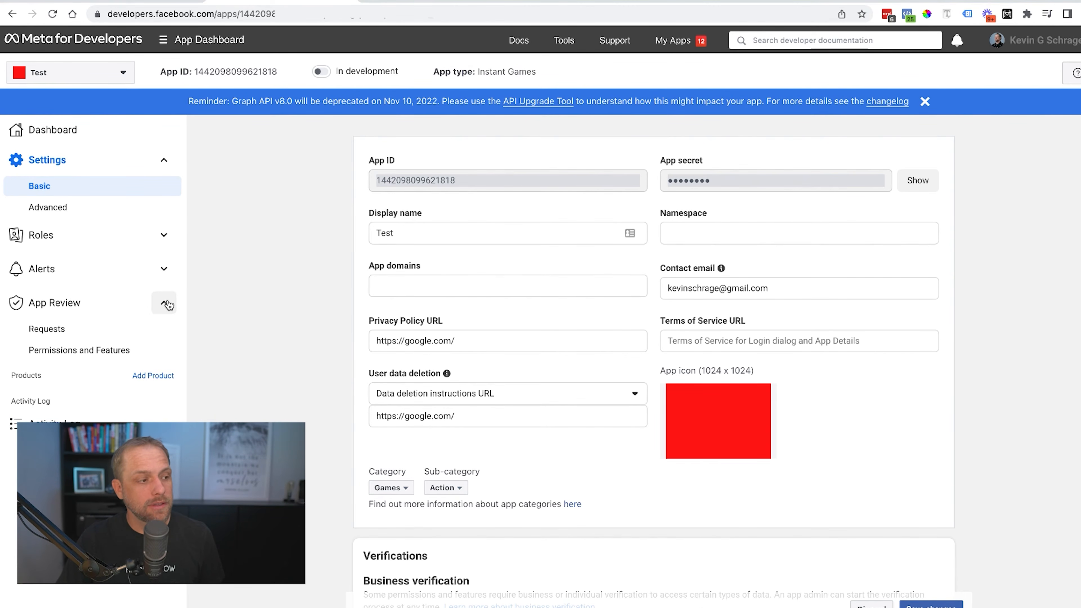
left_click(92, 354)
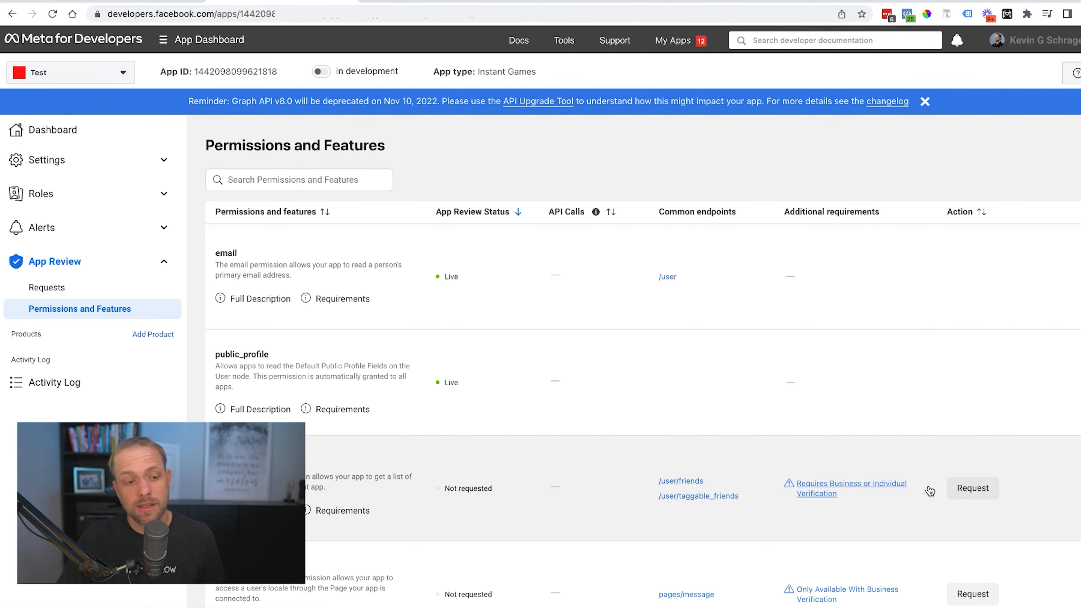
left_click(972, 487)
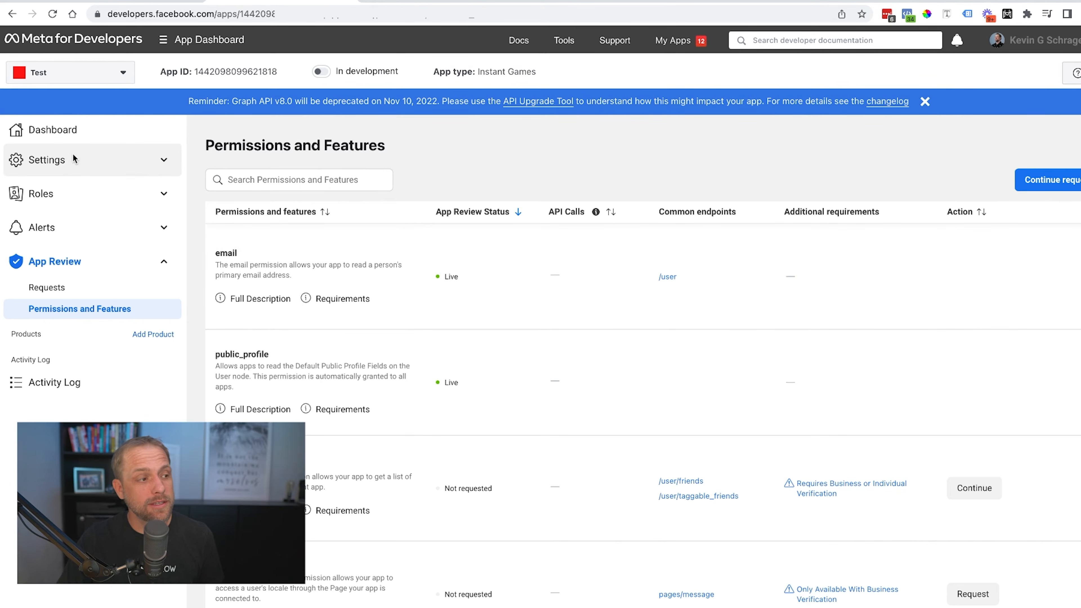
left_click(148, 161)
left_click(49, 186)
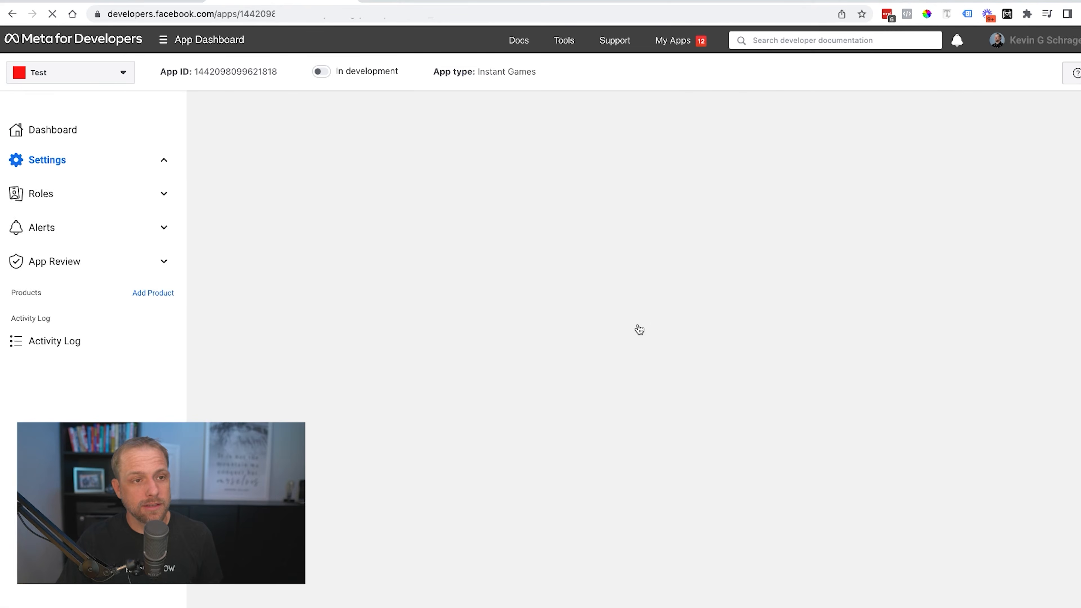
In the Verifications section, start Business verification for the Test app.
scroll(639, 328, "down", 10)
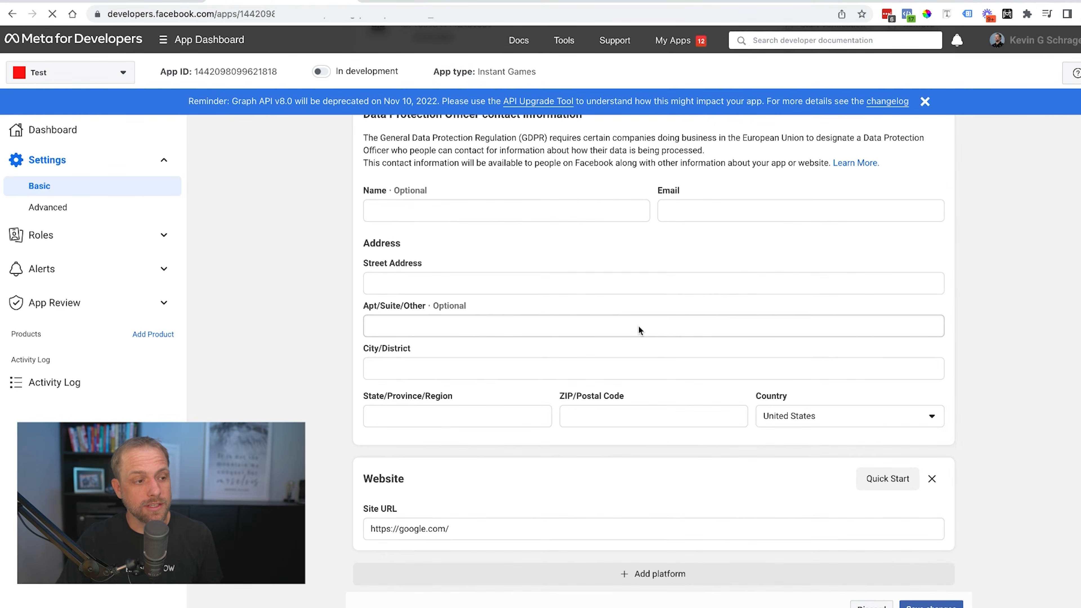
scroll(638, 325, "up", 10)
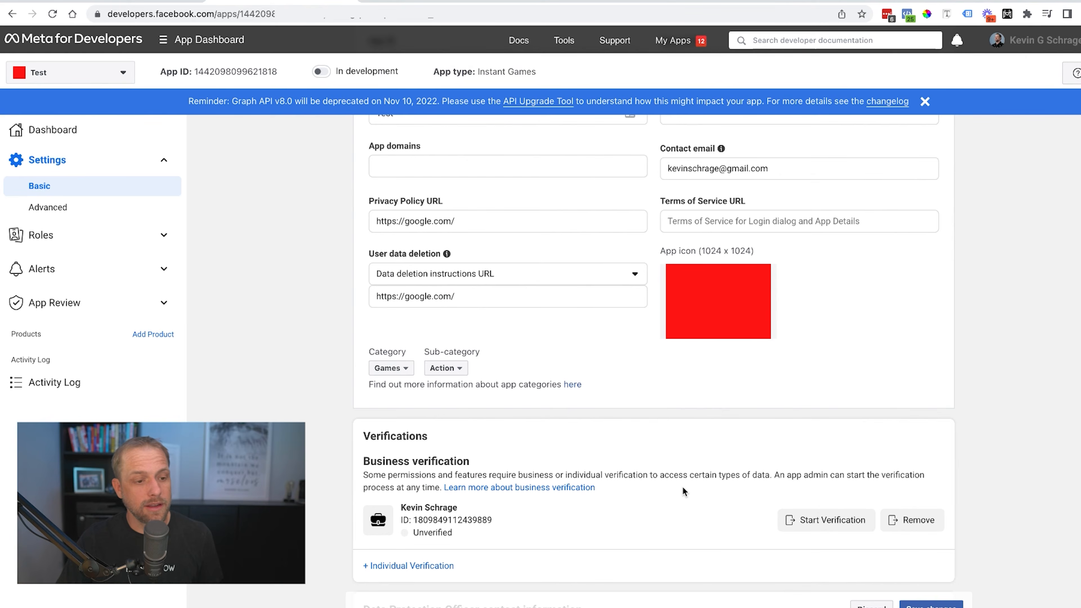
scroll(672, 491, "down", 3)
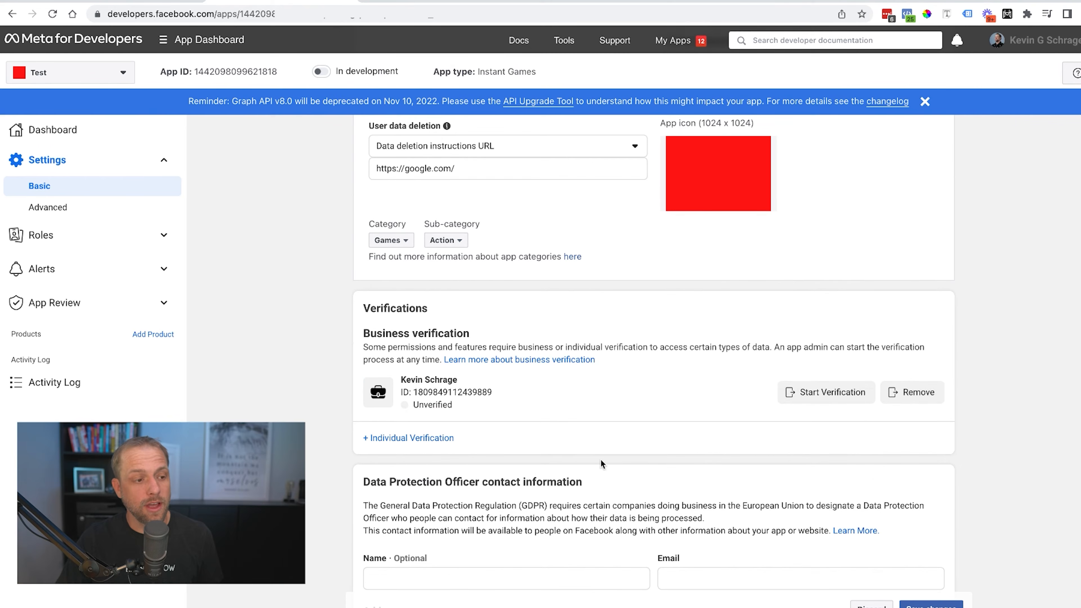
left_click(823, 391)
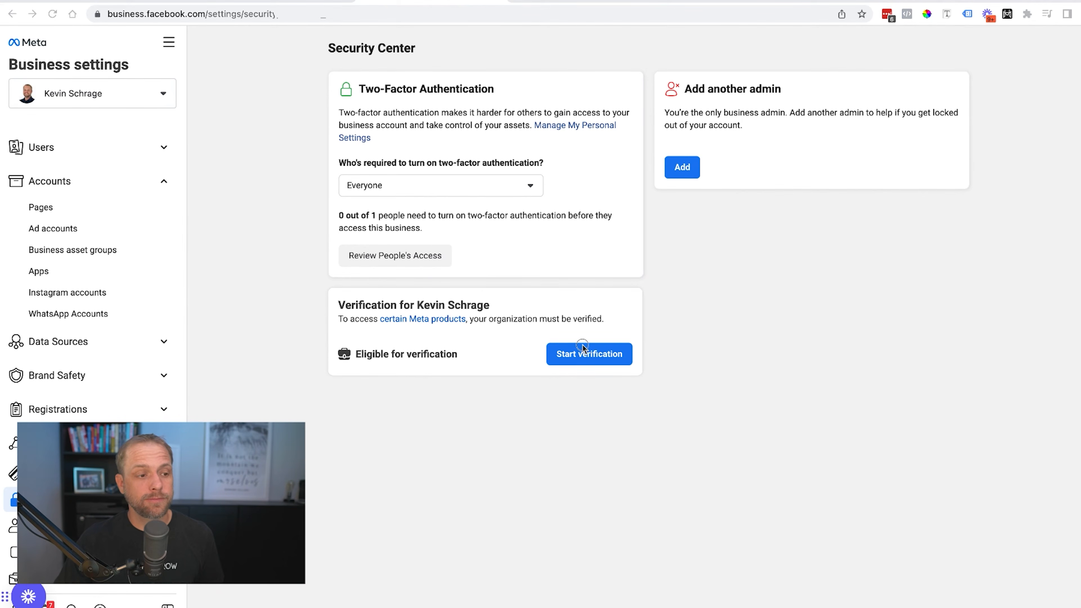
Start organization verification with United States as the country.
left_click(619, 355)
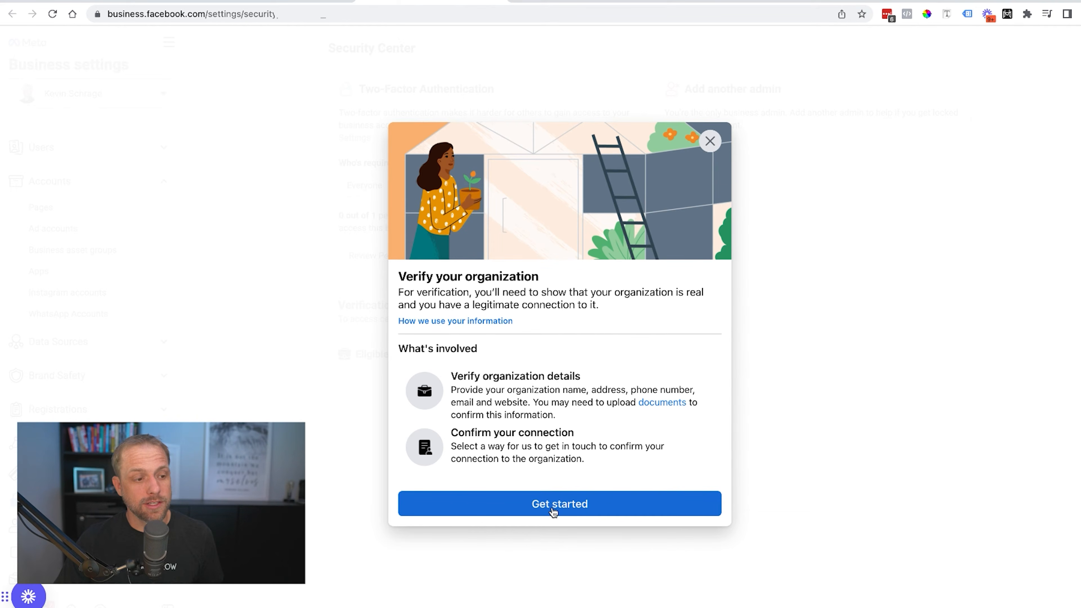
left_click(553, 509)
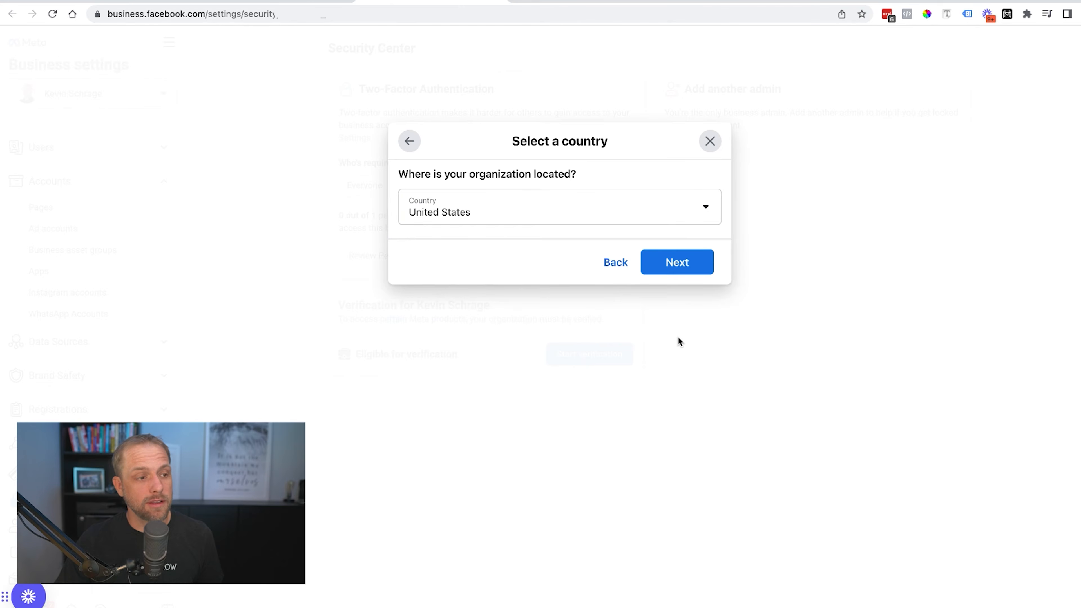
left_click(695, 264)
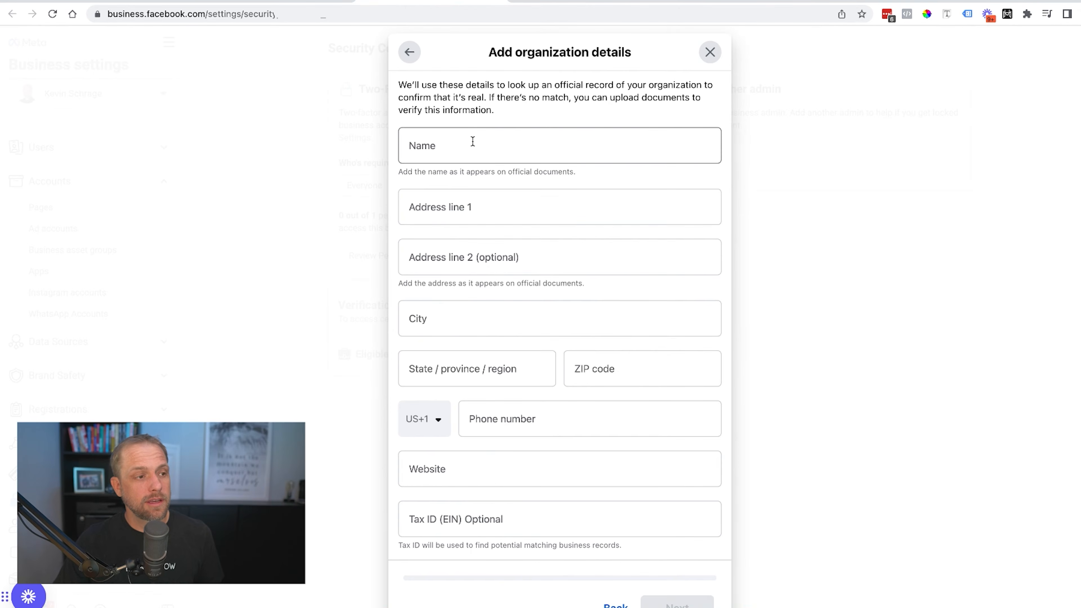
Enter the organization's name in the Name field.
left_click(472, 142)
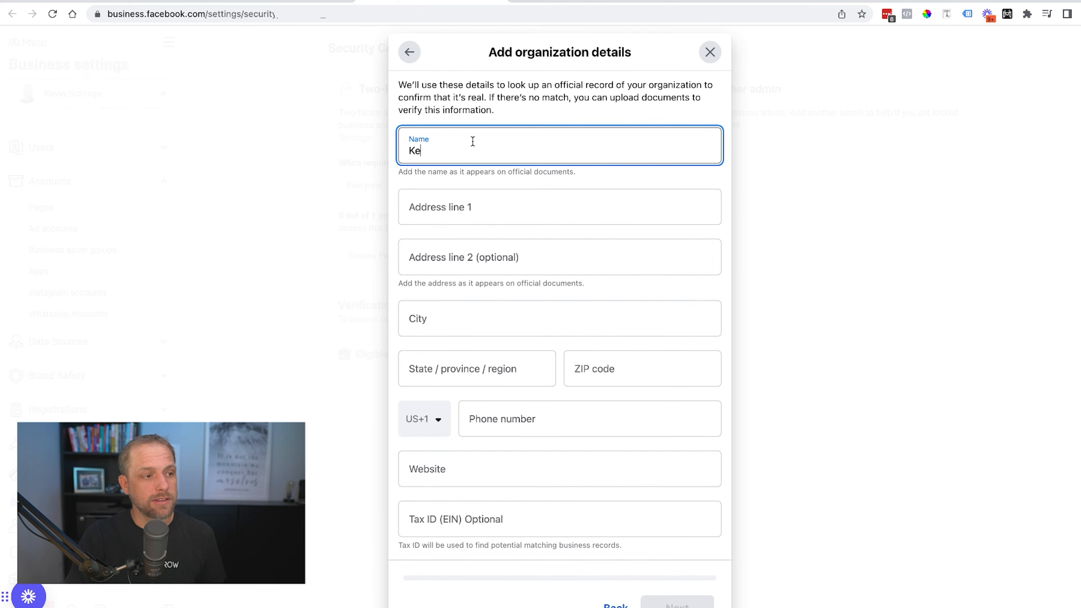
key("Tab")
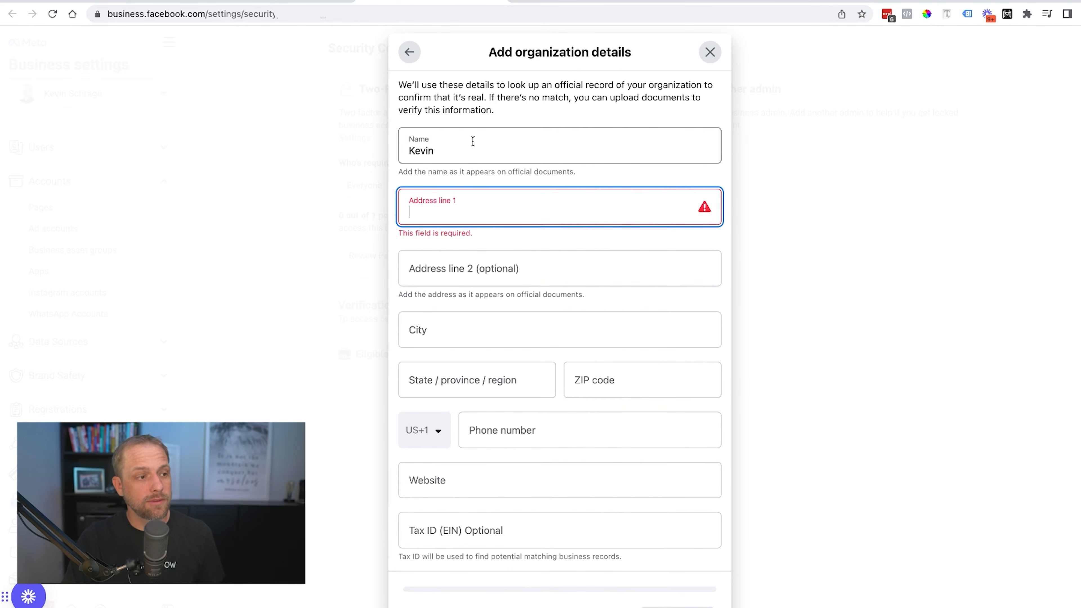
left_click(472, 141)
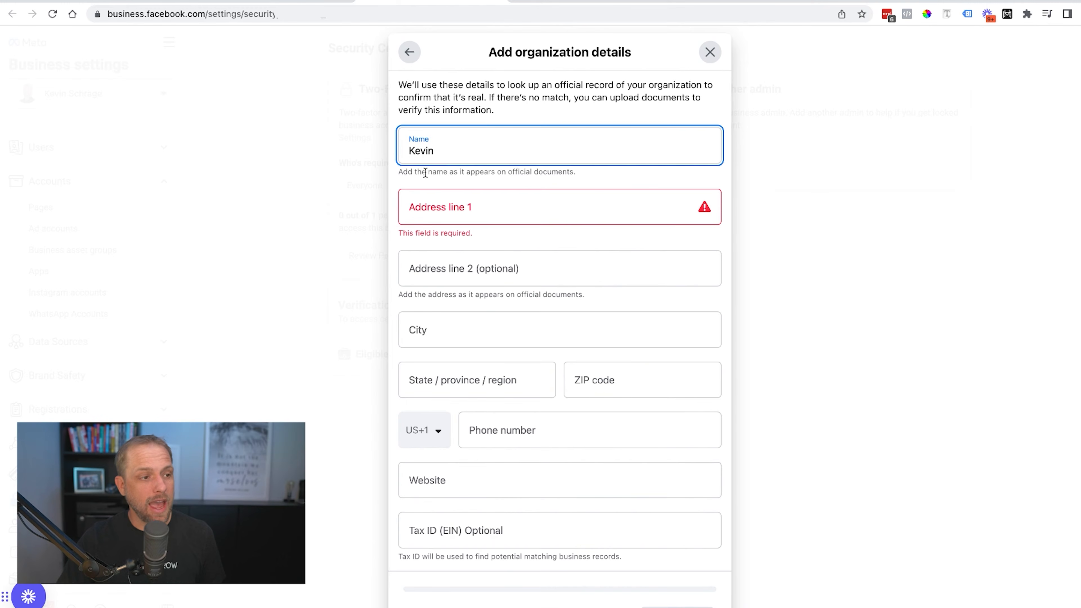
left_click_drag(403, 171, 596, 169)
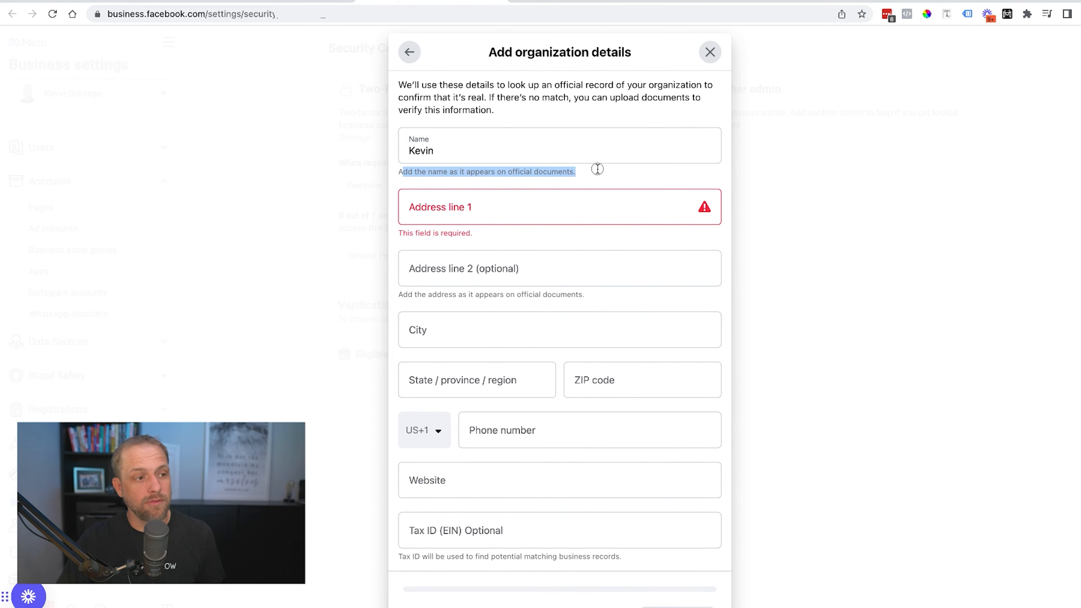
left_click(542, 150)
type("mSchrage")
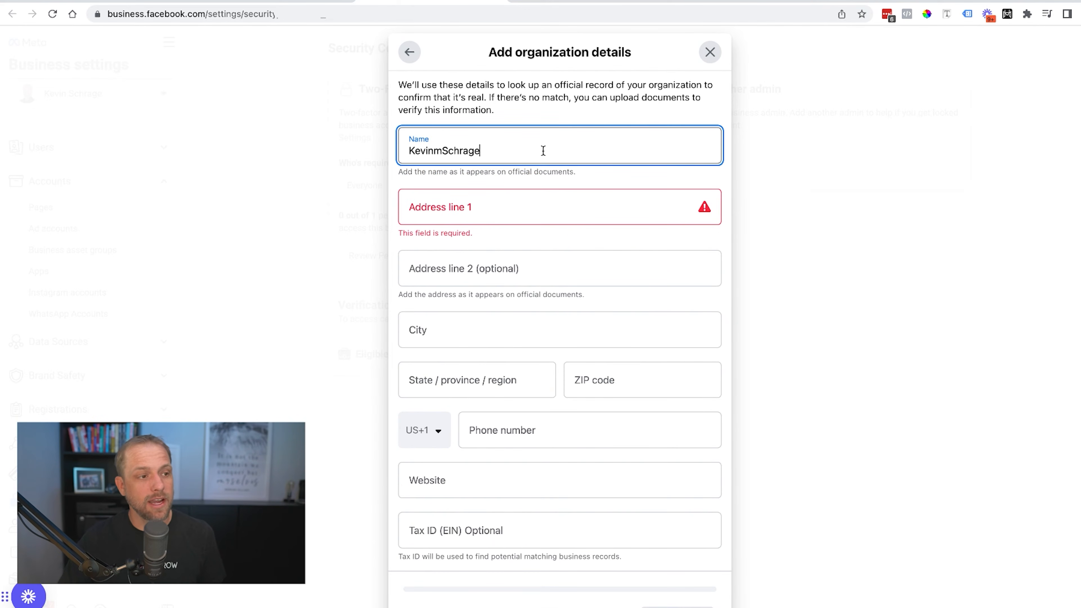
key("BackSpace")
key("BackSpace")
key("BackSpace")
key("BackSpace")
key("BackSpace")
key("BackSpace")
key("BackSpace")
key("BackSpace")
type(" Schrage")
left_click_drag(475, 155, 367, 158)
left_click(523, 177)
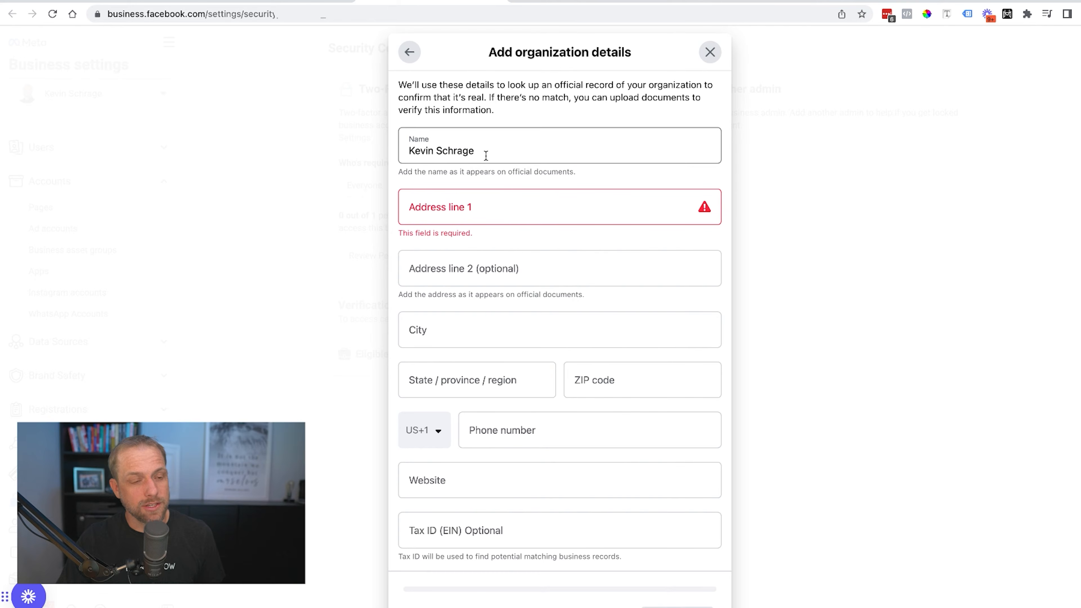
Fill in the organization's street address, city, state and ZIP code.
left_click(470, 205)
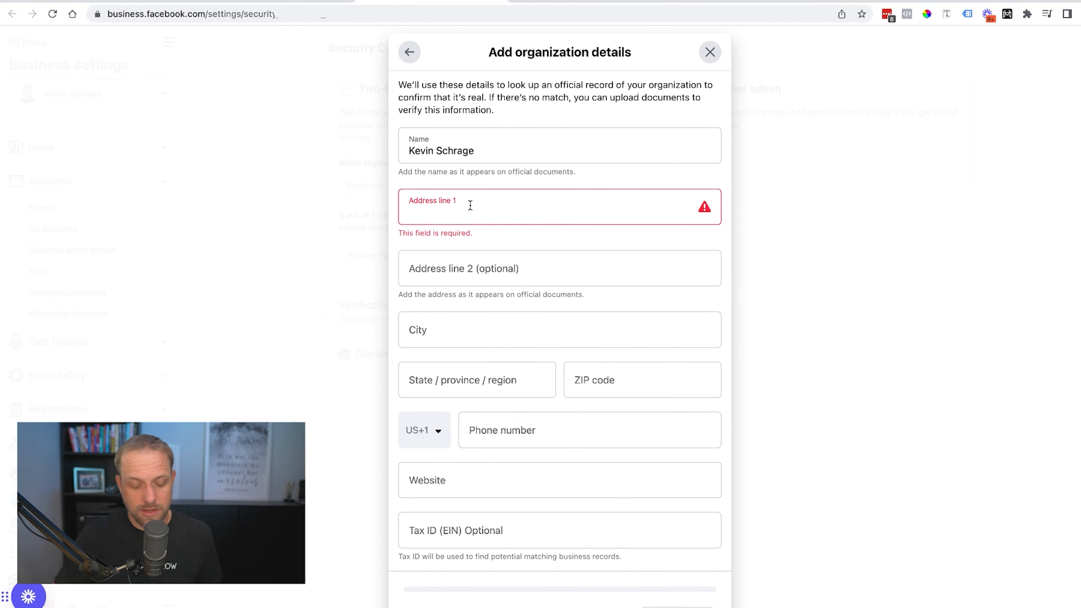
type("123 Mina")
key("BackSpace")
key("BackSpace")
type("ain St")
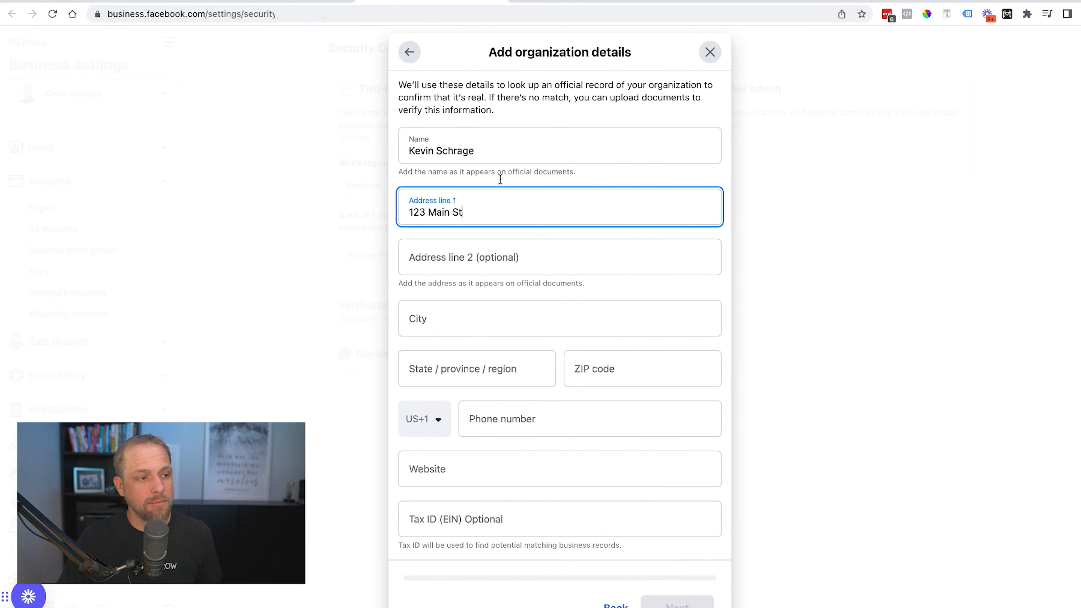
left_click(497, 231)
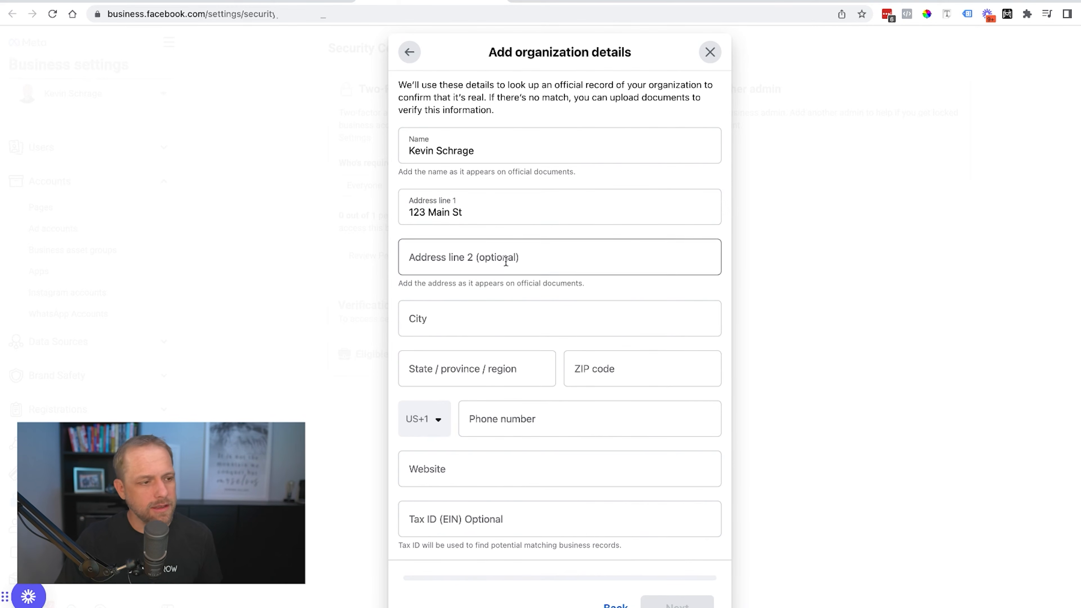
left_click(500, 319)
type("San Diego")
key("Tab")
type("CA")
key("Tab")
type("92109")
Add the organization's phone number and website google.com, then submit the details for lookup.
left_click(519, 407)
type("555")
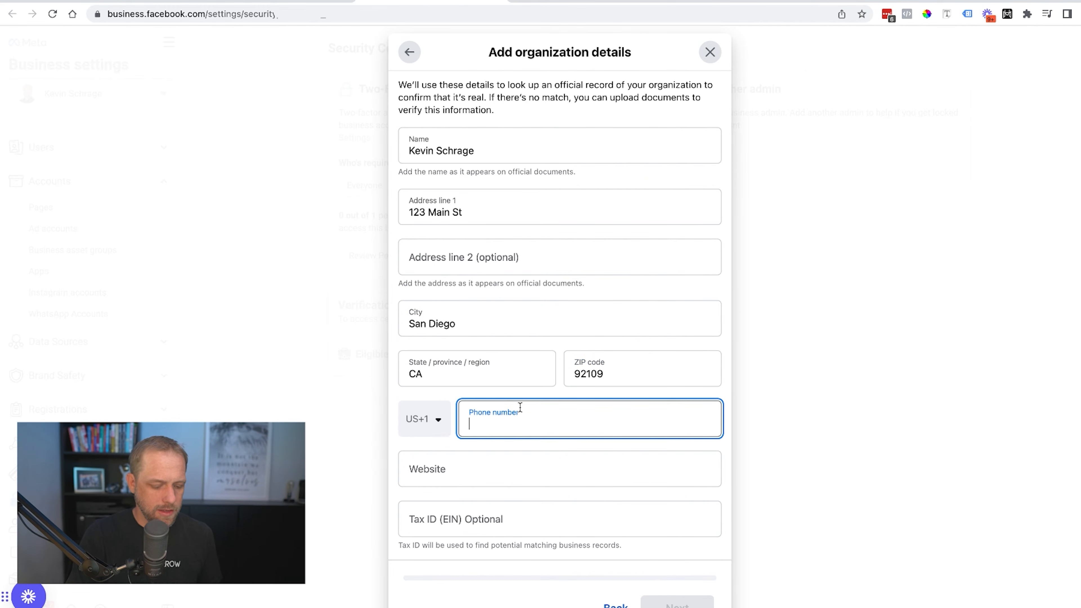
type("1235")
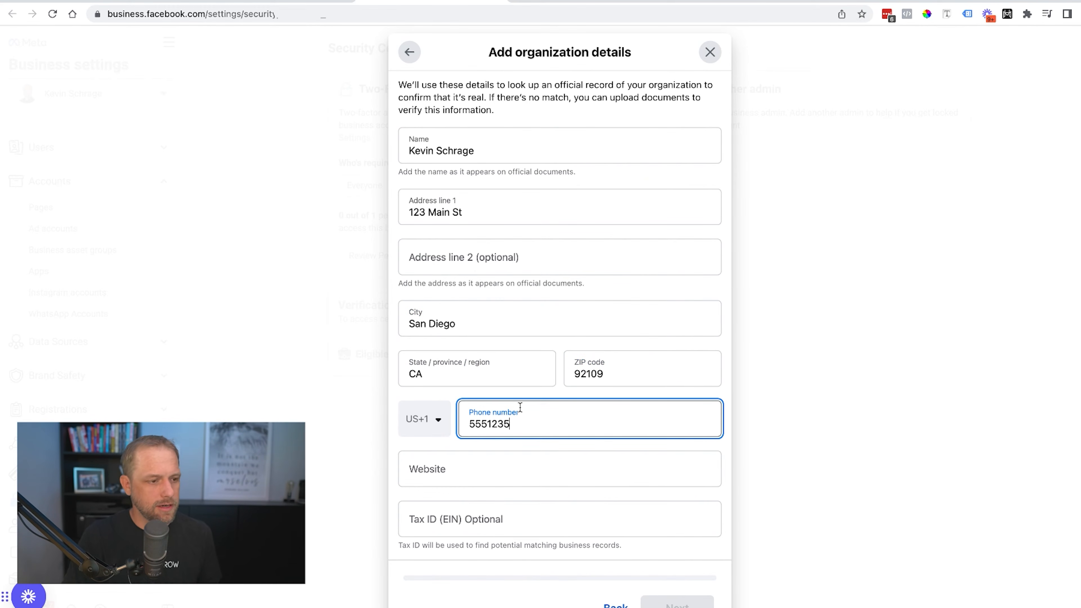
type("555")
left_click(475, 472)
type("google.com")
left_click(677, 596)
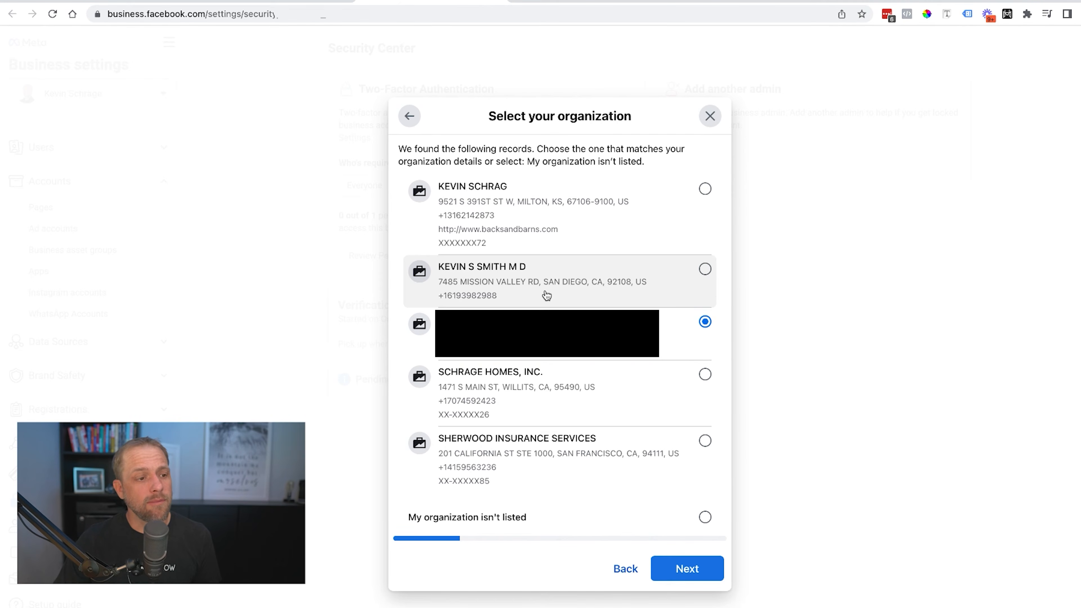
Mark the organization as not listed among the matched records and continue.
left_click(704, 516)
left_click(692, 566)
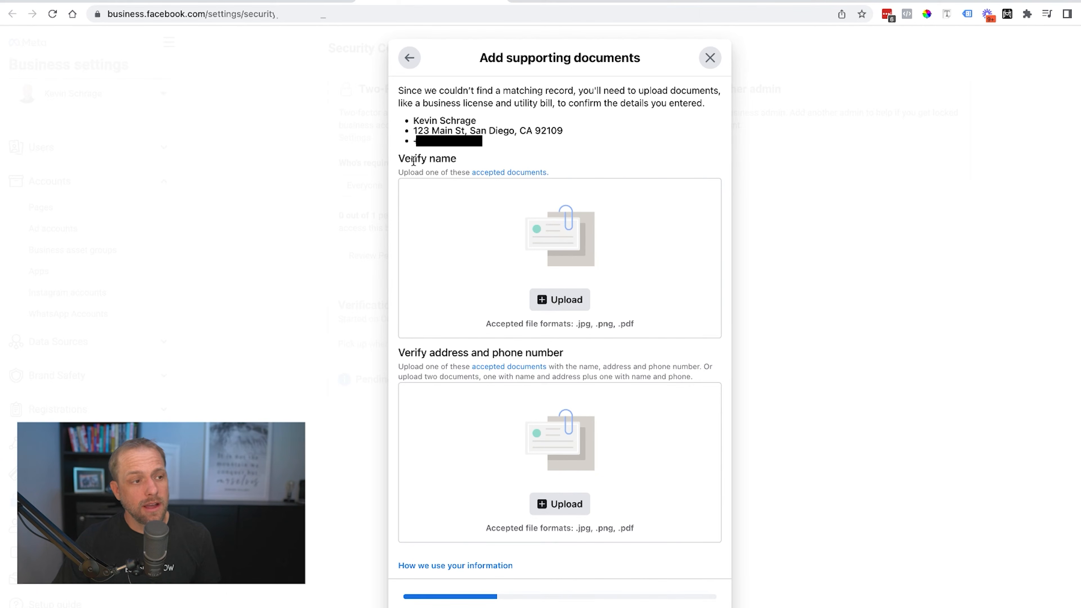
Review accepted name documents, such as certificate of incorporation and business license.
left_click_drag(400, 158, 459, 160)
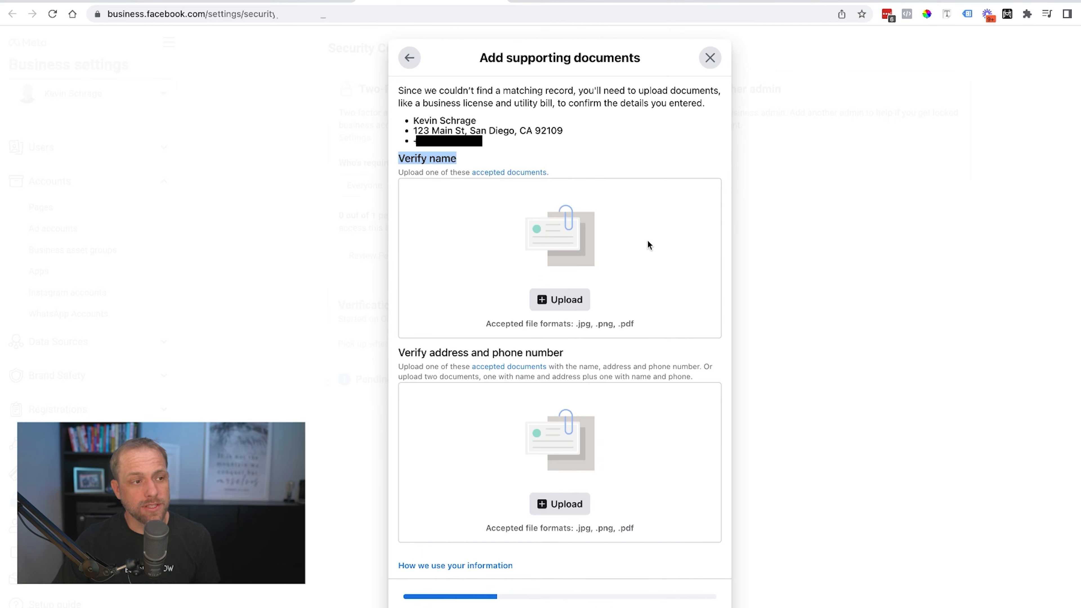
left_click(513, 173)
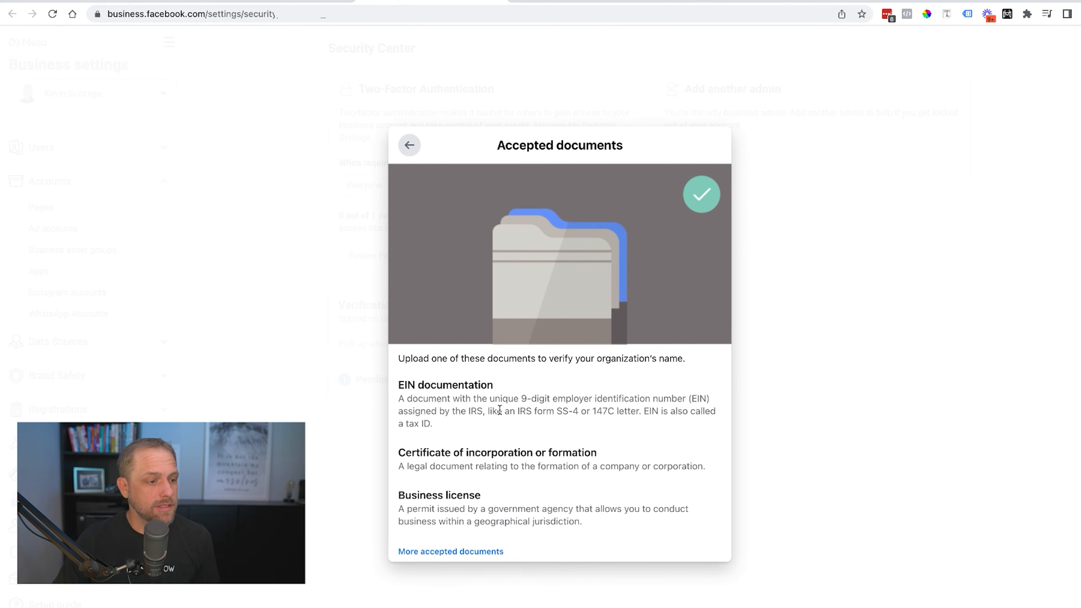
triple_click(437, 453)
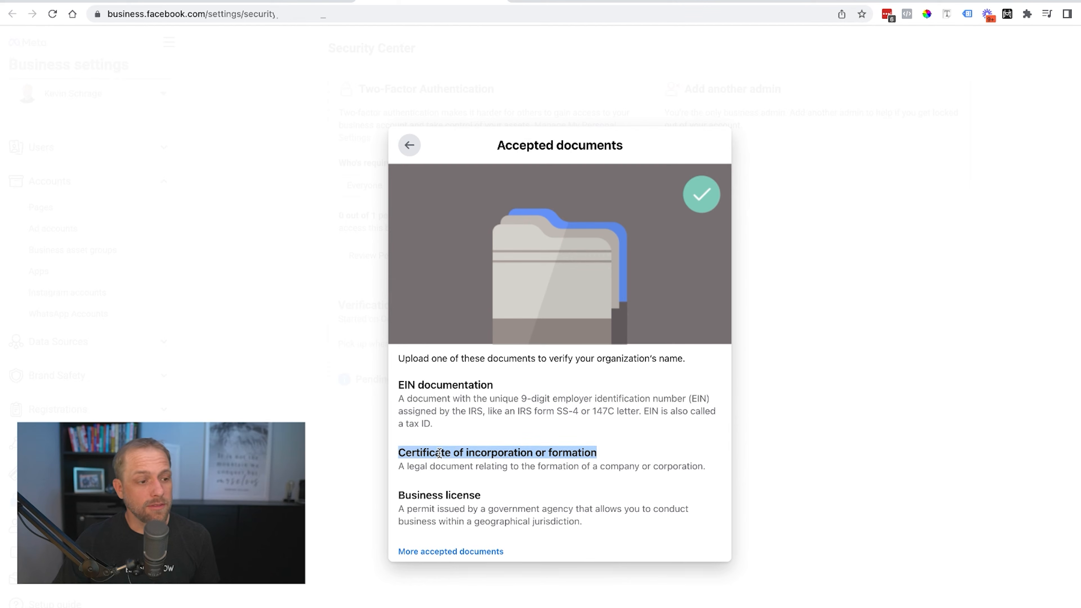
triple_click(421, 496)
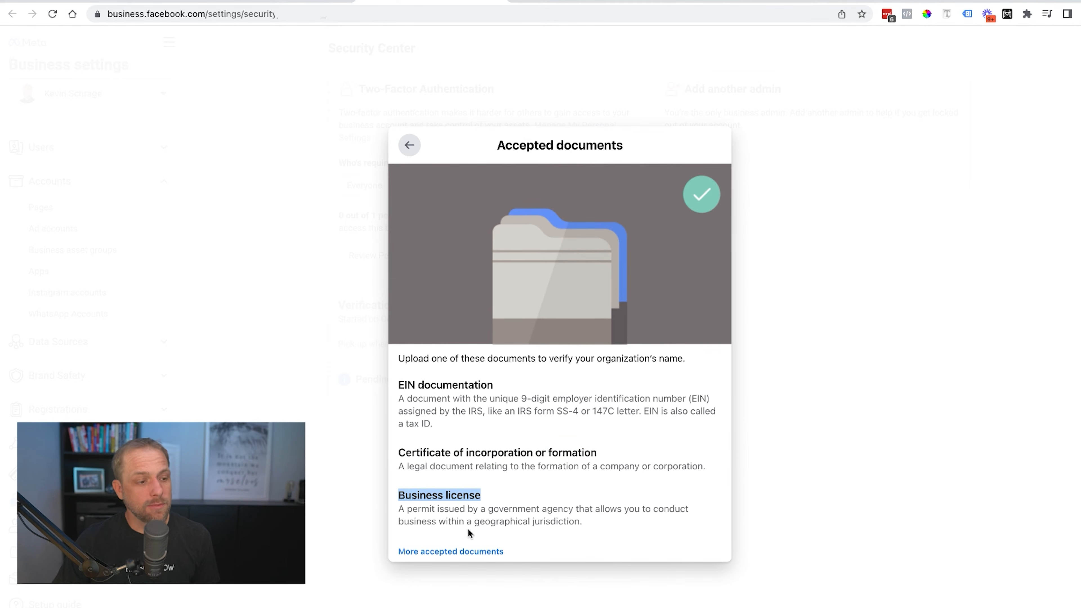
left_click(463, 551)
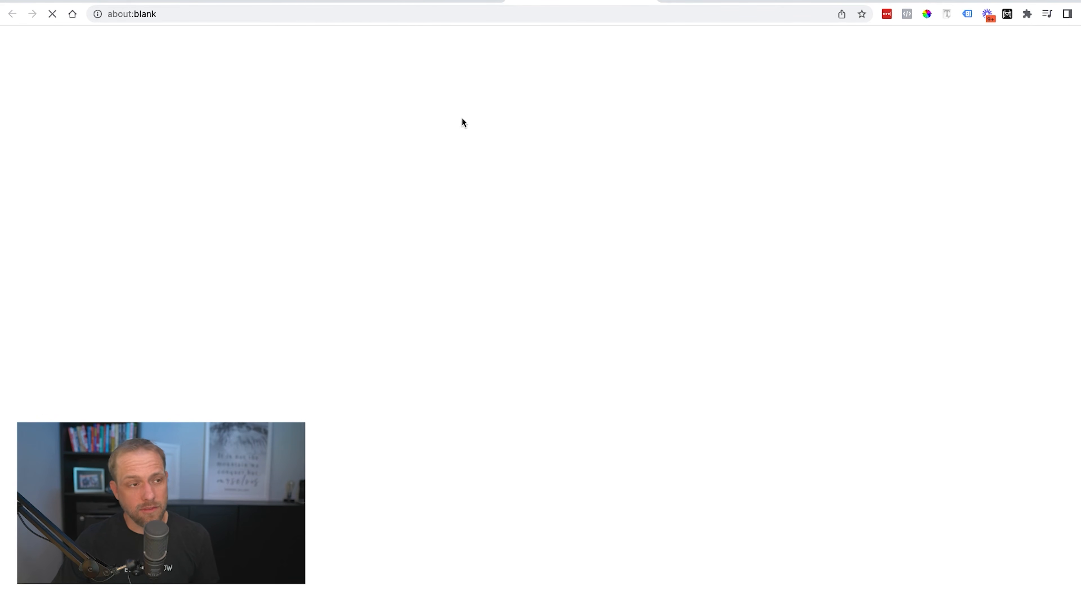
left_click(444, 2)
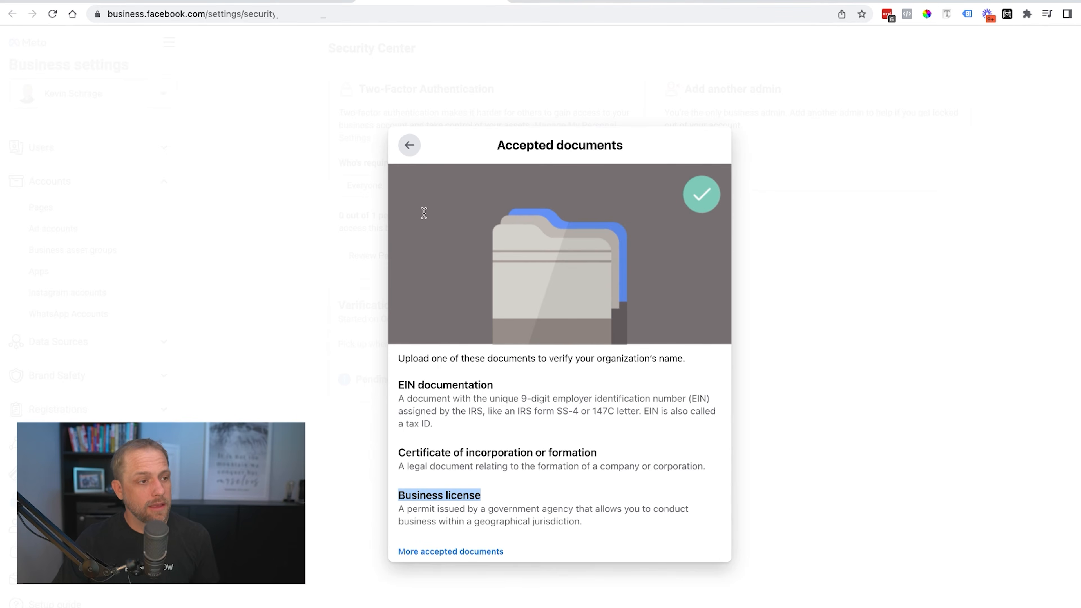
left_click(408, 145)
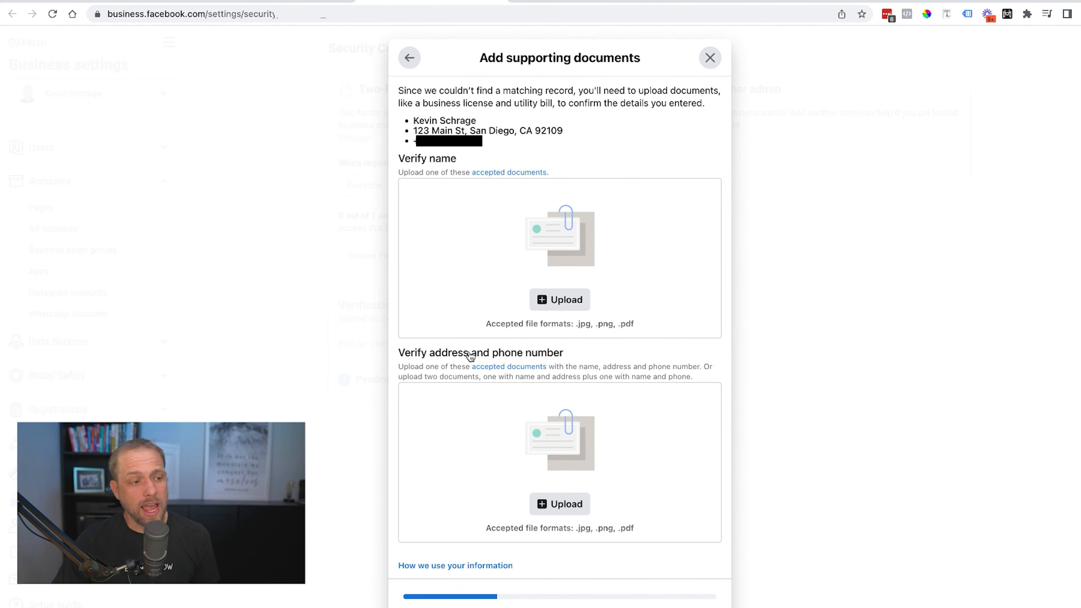
Review accepted address and phone documents: utility bill, bank statement, business license.
left_click(509, 368)
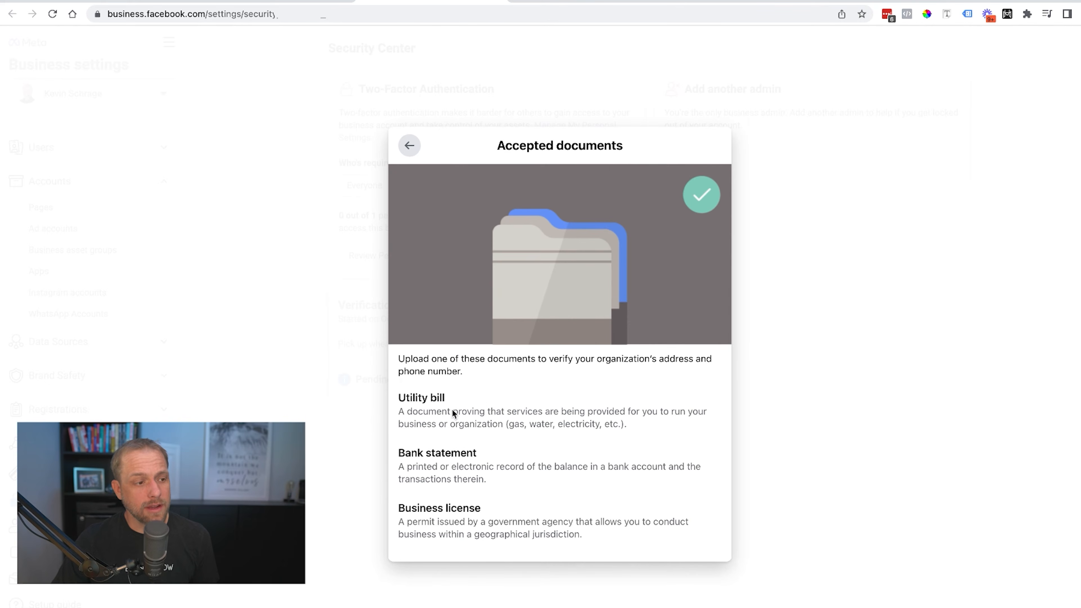
triple_click(421, 397)
triple_click(437, 453)
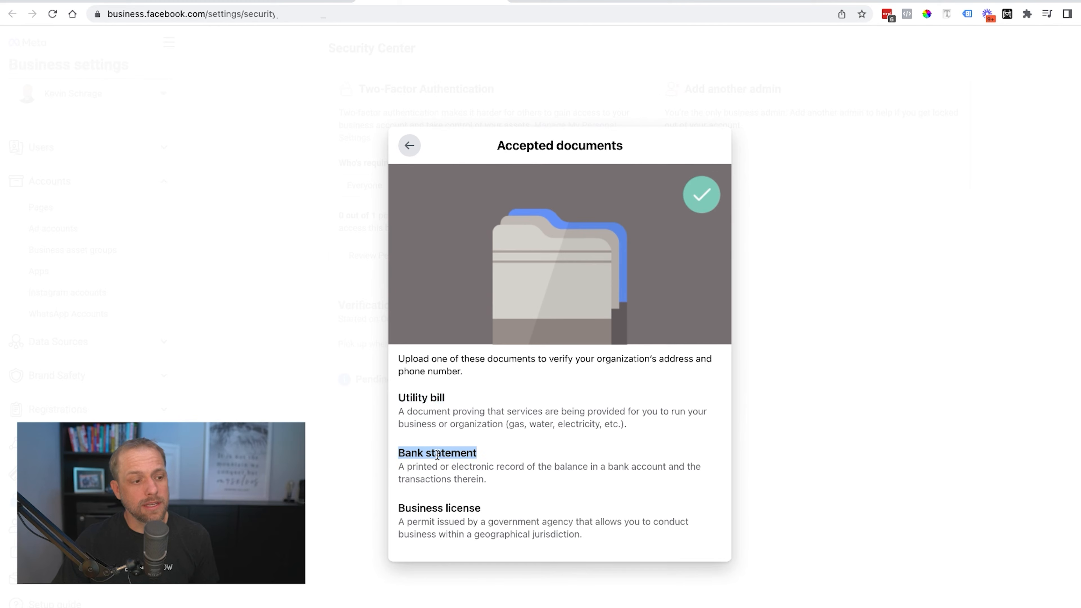
triple_click(423, 507)
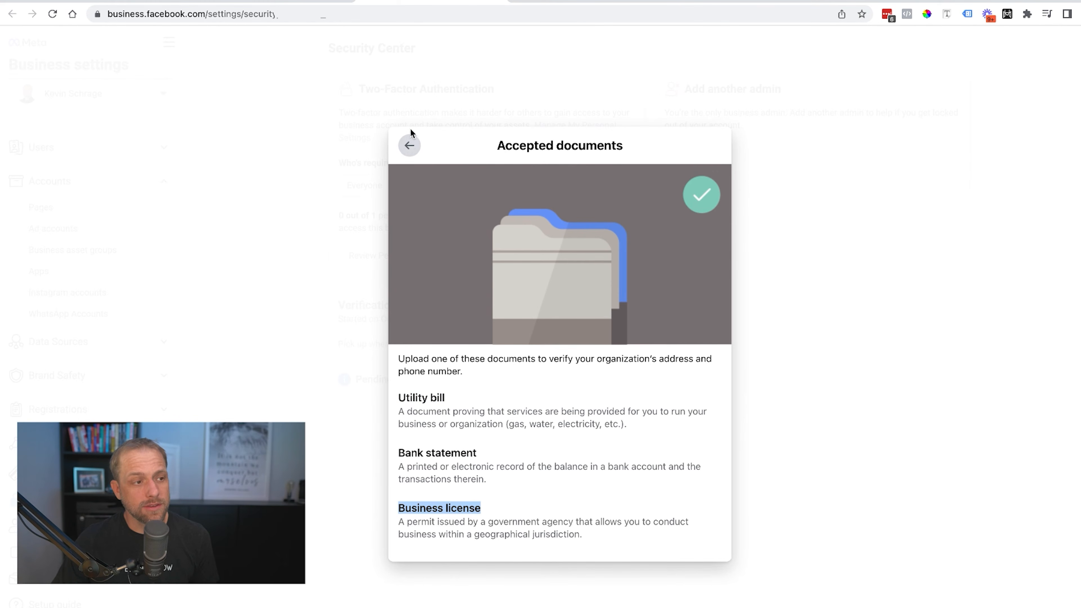
left_click(410, 144)
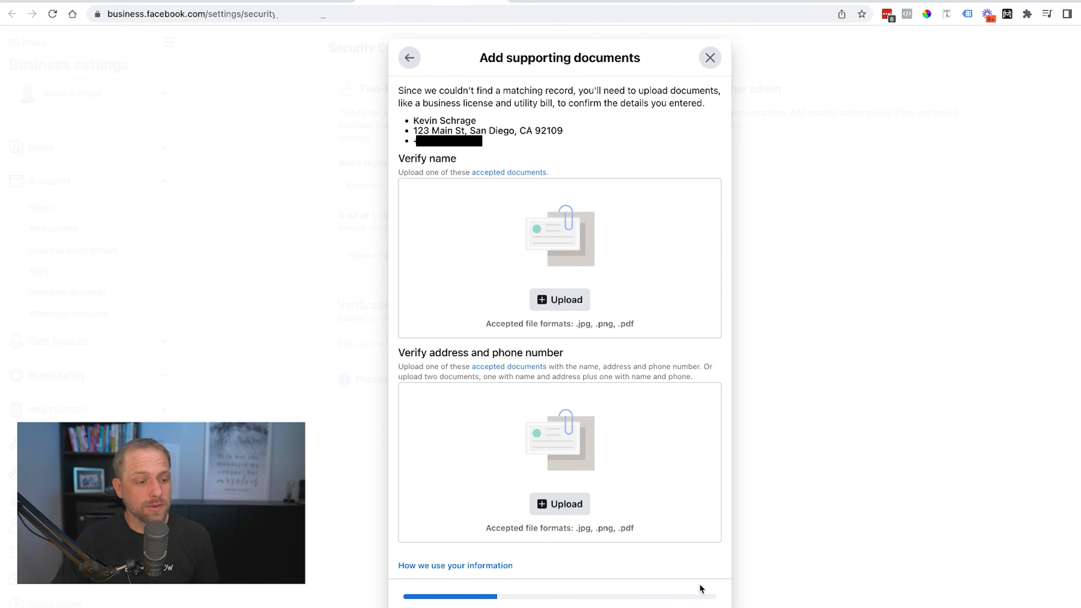
Upload Icon.png from Downloads as both the name and the address-and-phone verification documents, then continue.
left_click(550, 270)
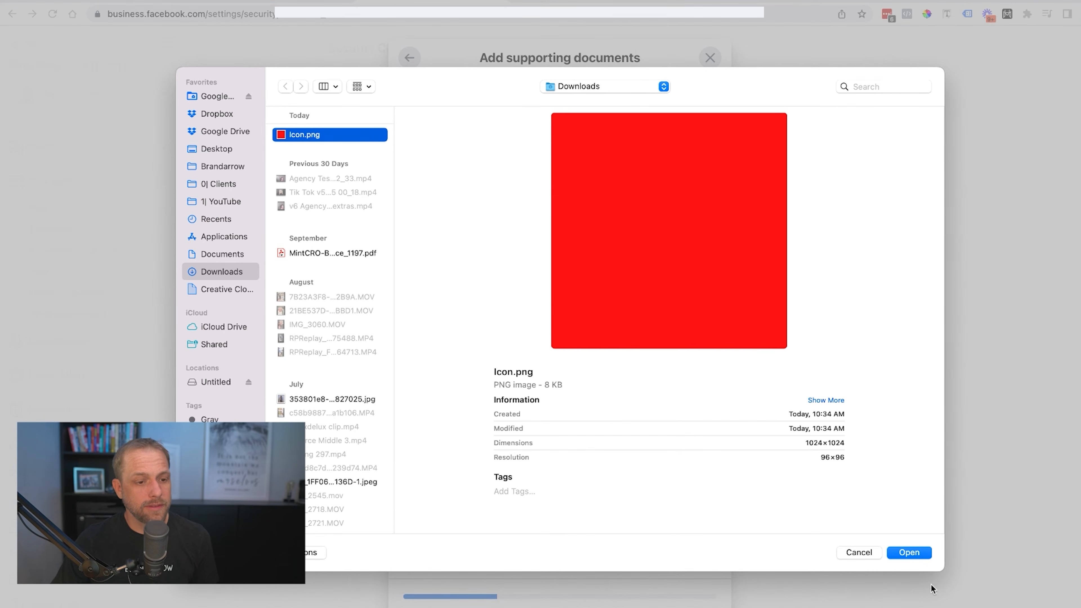
left_click(917, 550)
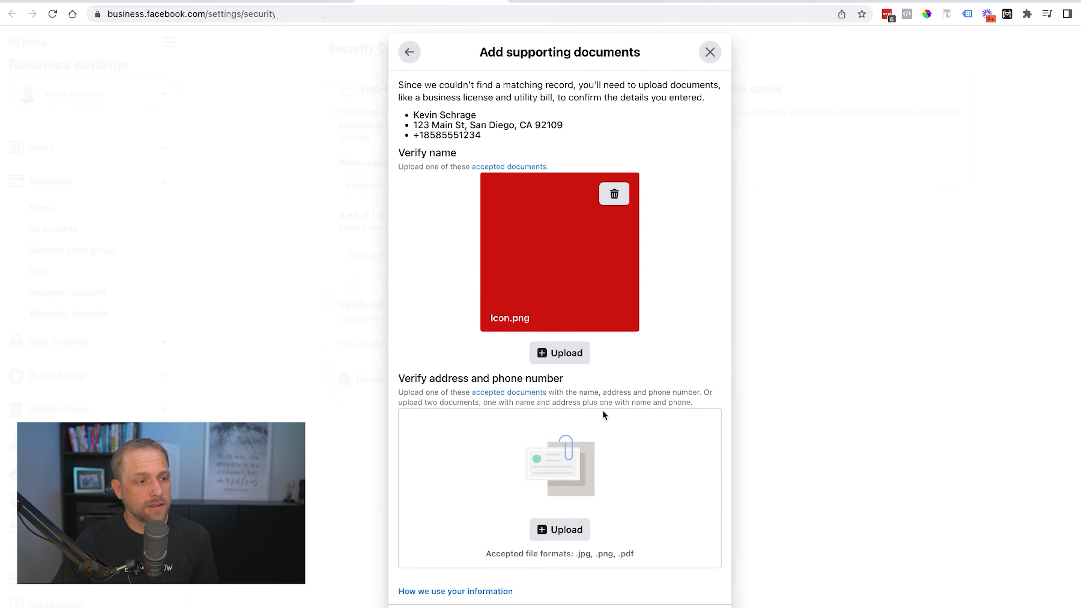
left_click(566, 528)
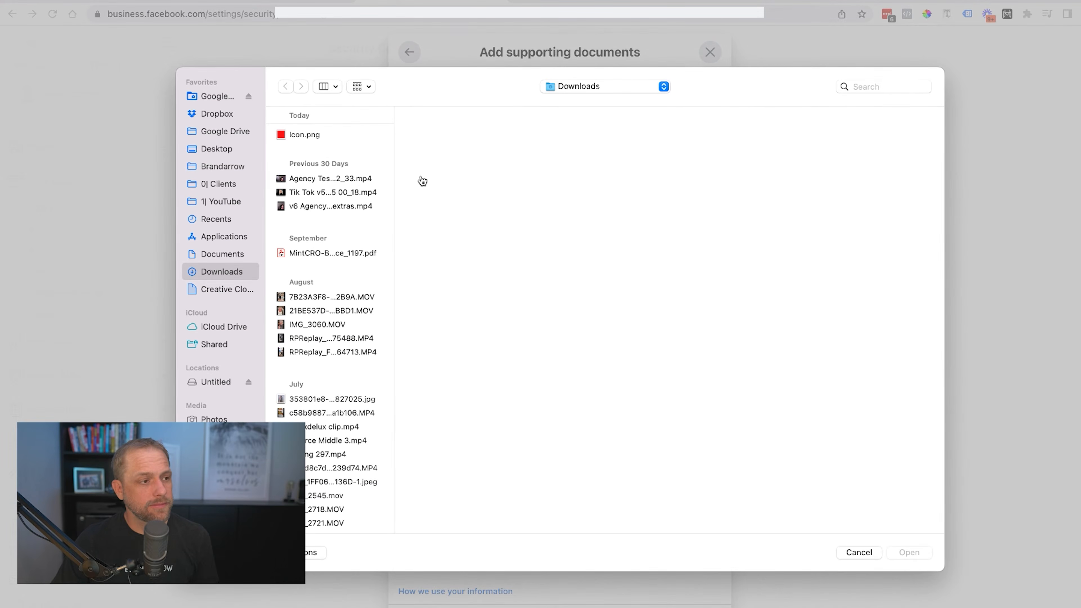
left_click(335, 138)
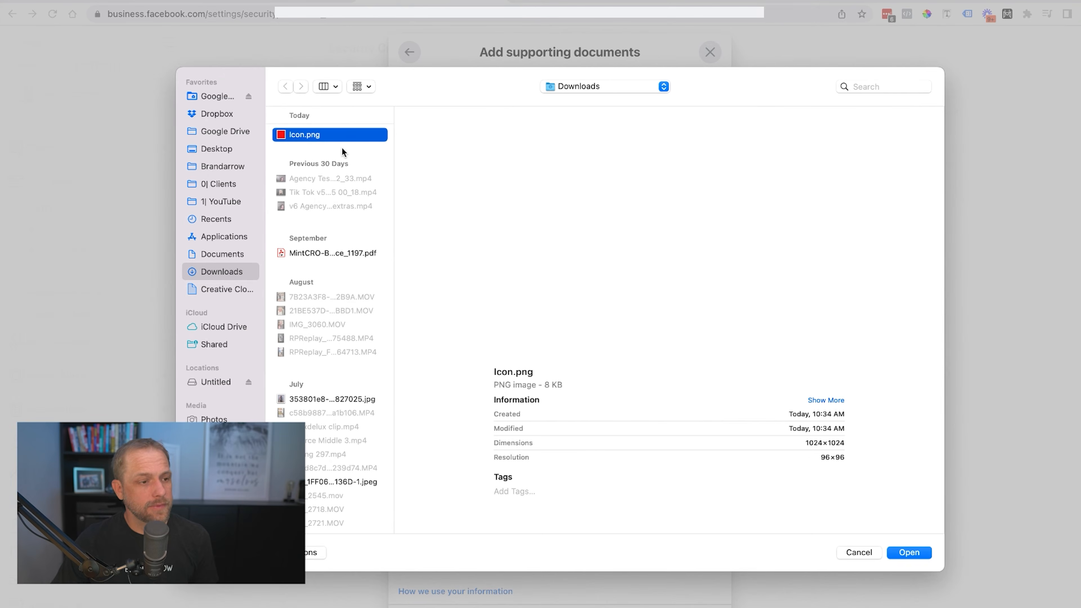
left_click(910, 553)
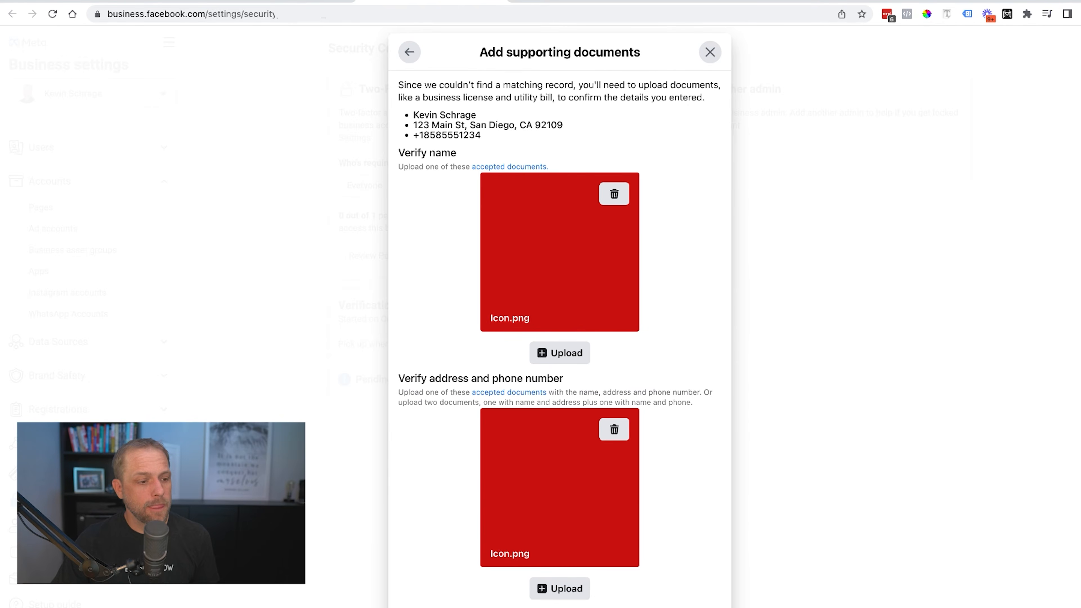
scroll(690, 565, "down", 2)
left_click(677, 607)
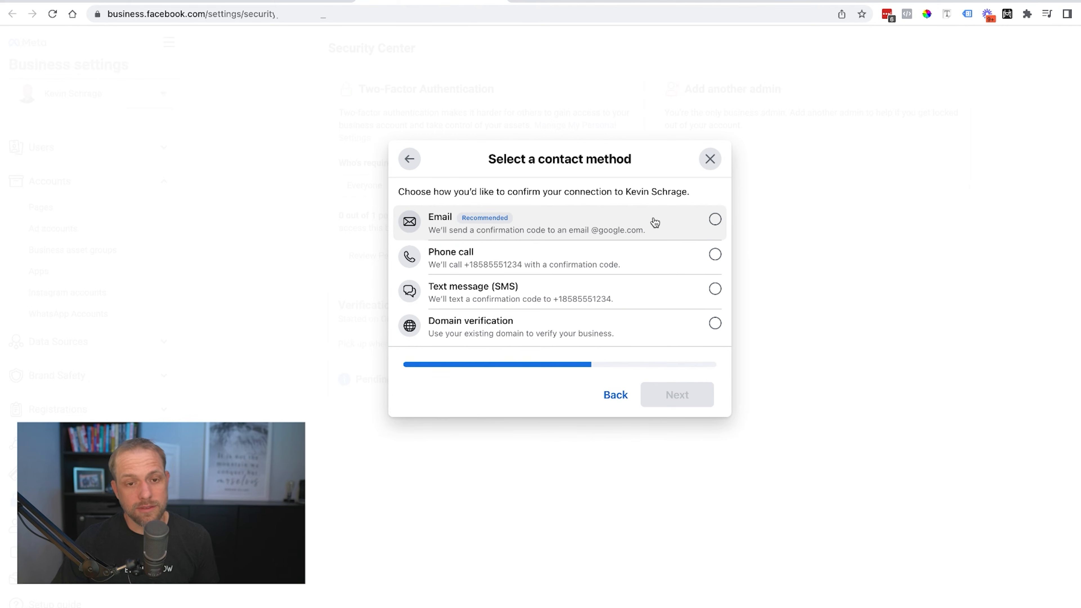
Select Email as the contact method and proceed to the Confirm email address step.
left_click_drag(628, 193, 695, 189)
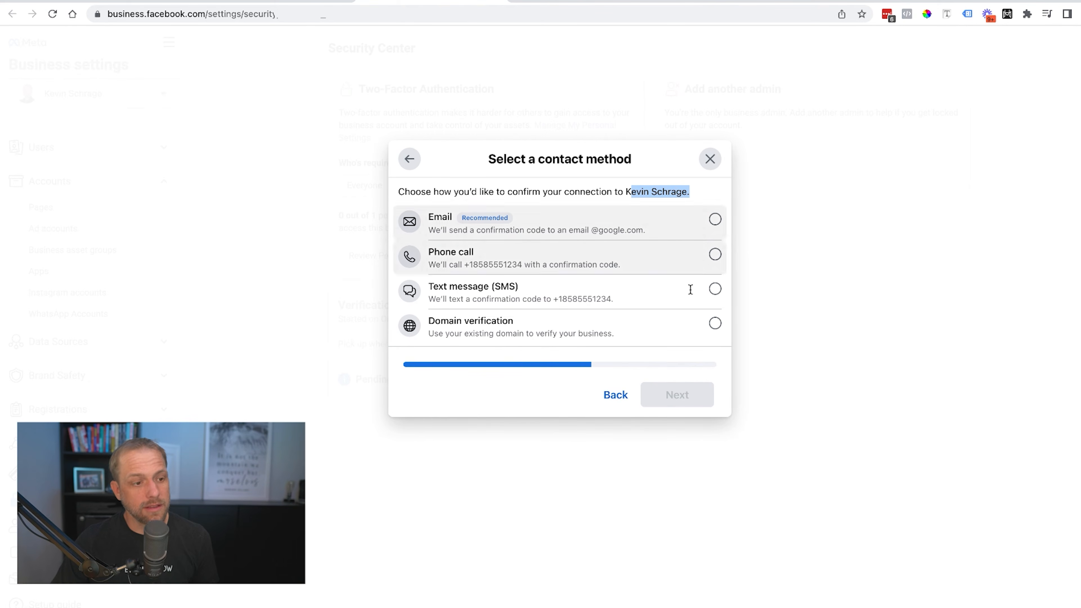
left_click(528, 394)
left_click(714, 219)
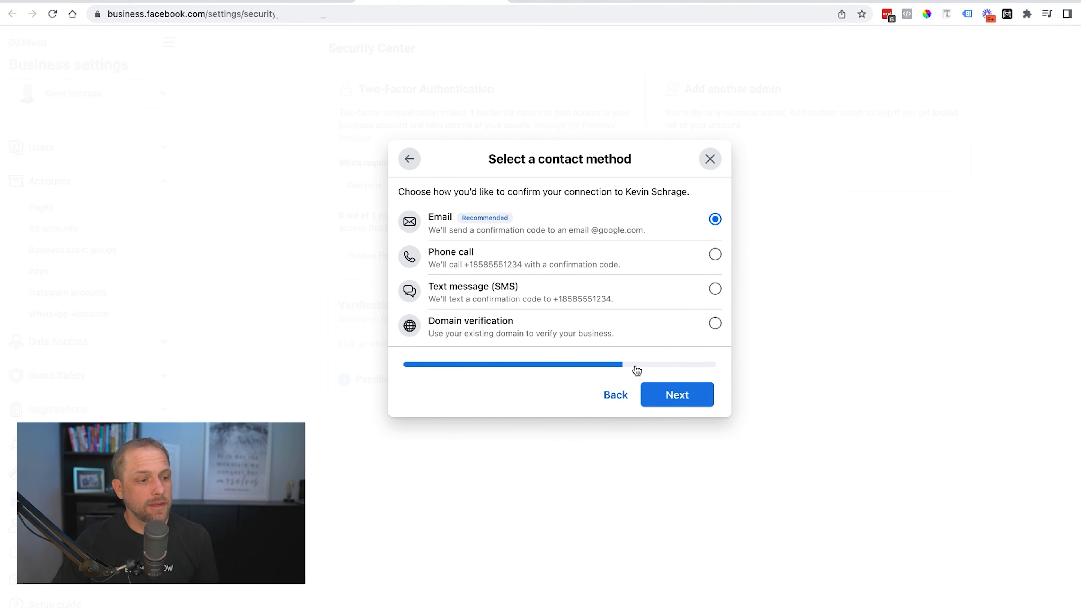
left_click(677, 395)
left_click_drag(411, 191, 667, 202)
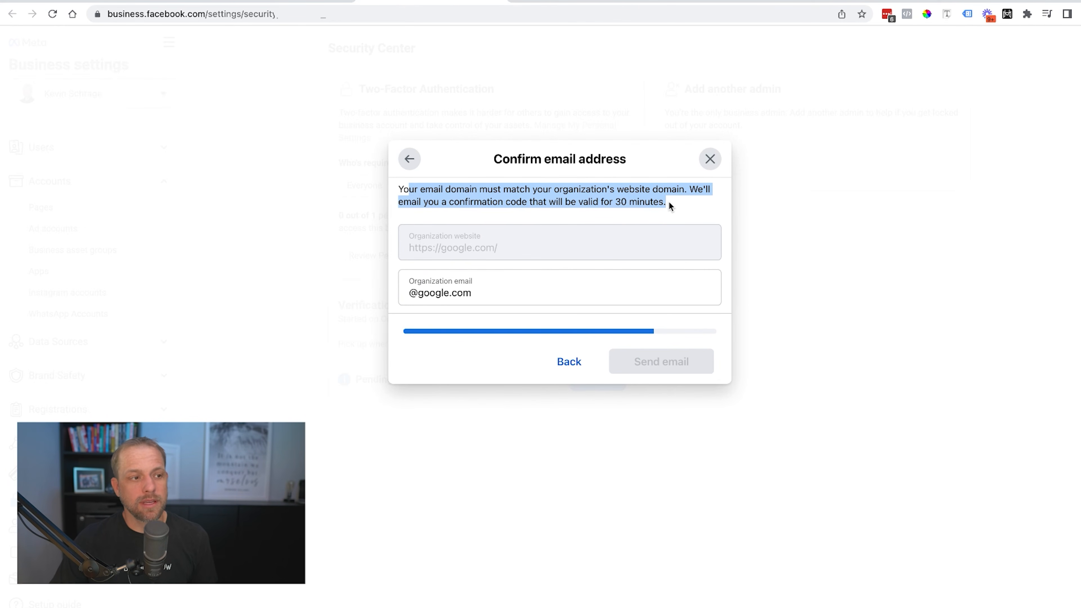
Replace the Organization email field with the company email address, then close the dialog back to Security Center.
double_click(479, 202)
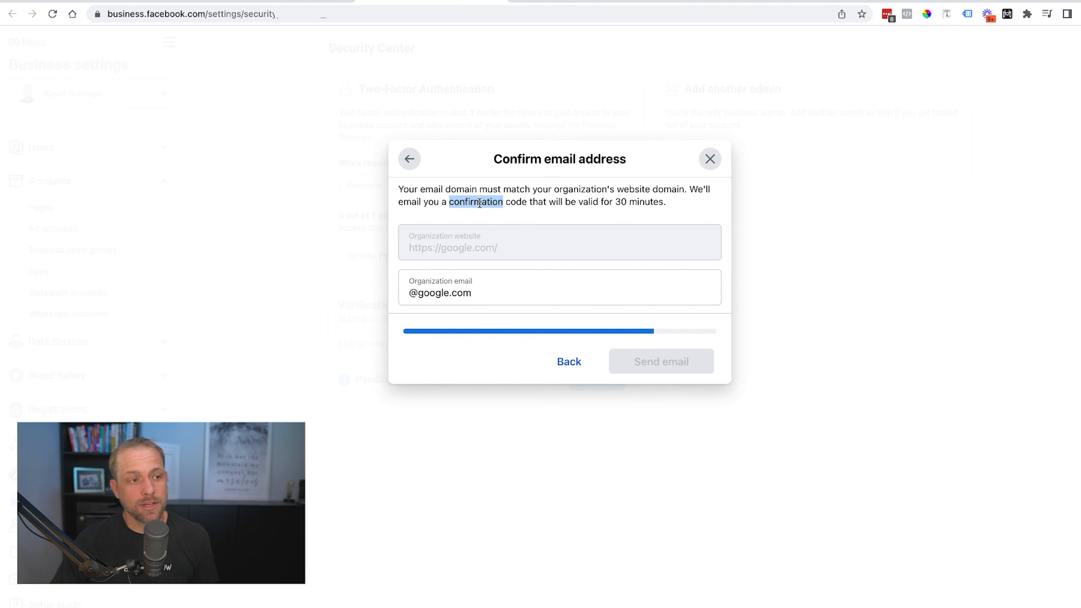
triple_click(492, 297)
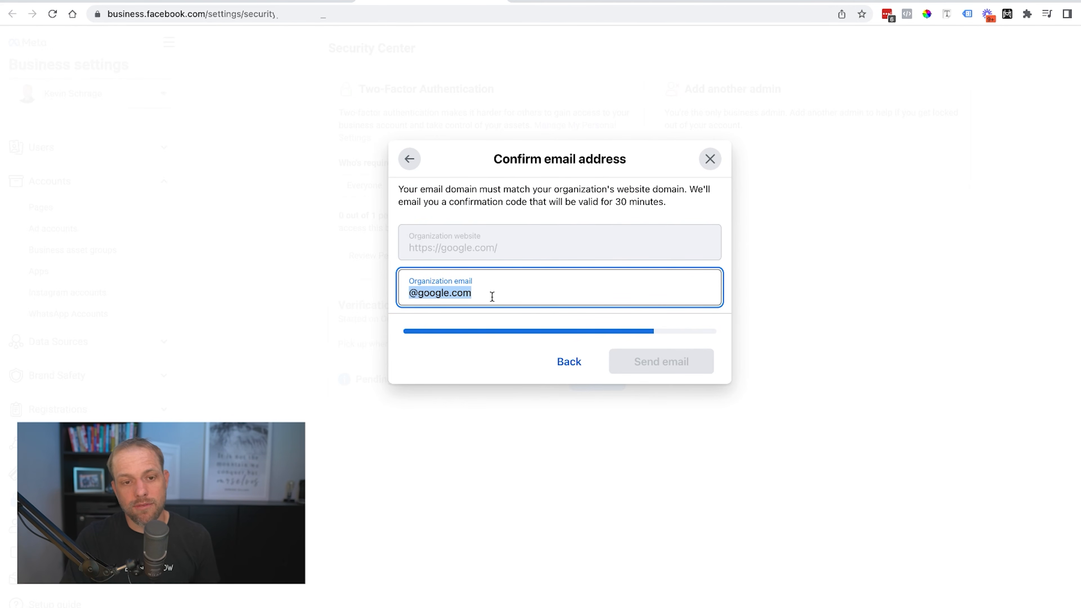
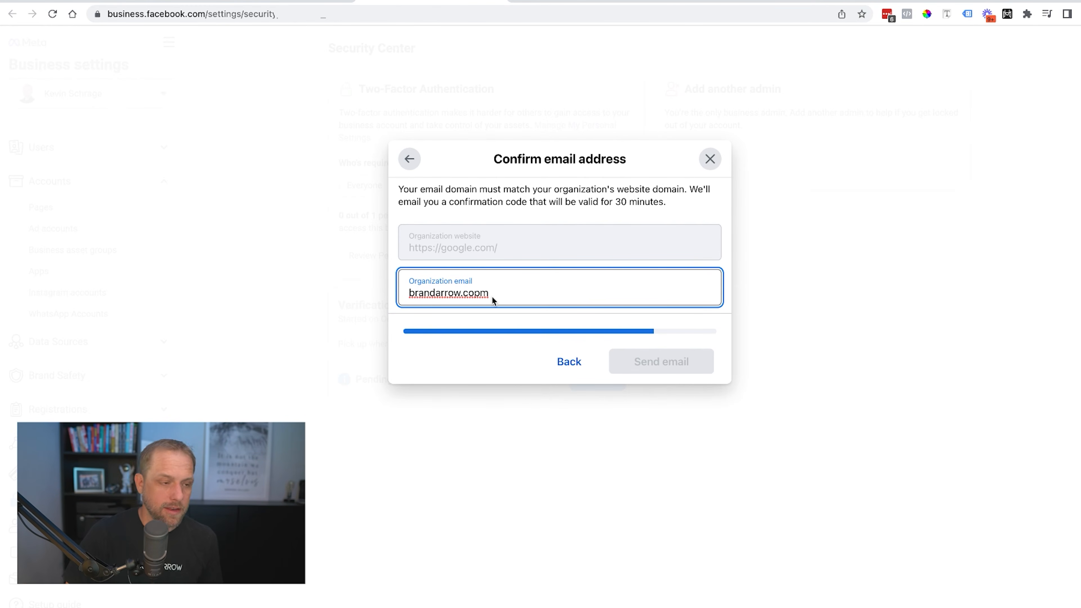
key("BackSpace")
key("BackSpace")
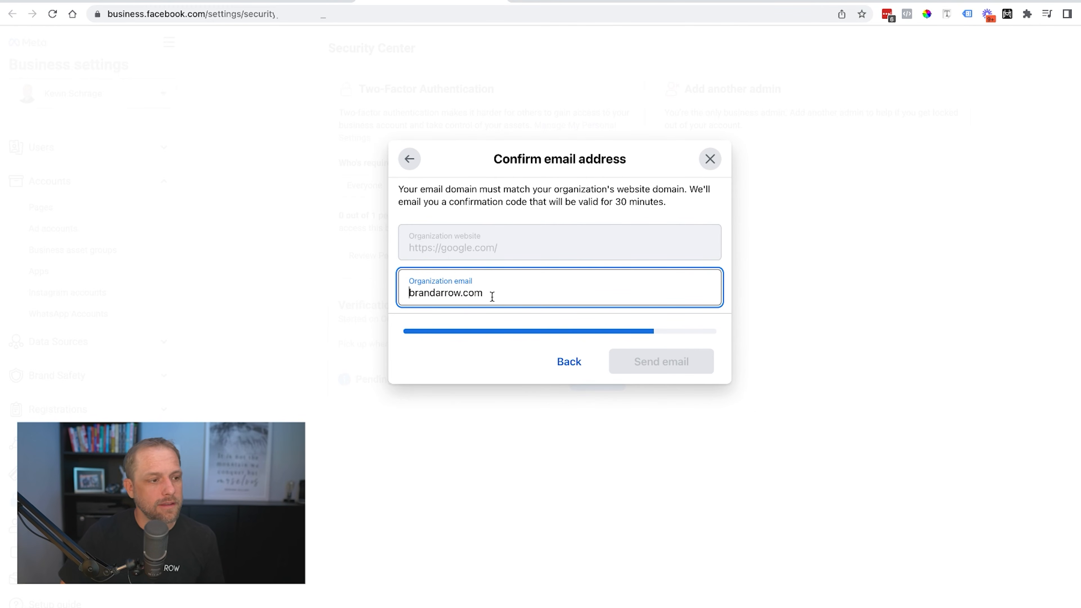
key("super+Left")
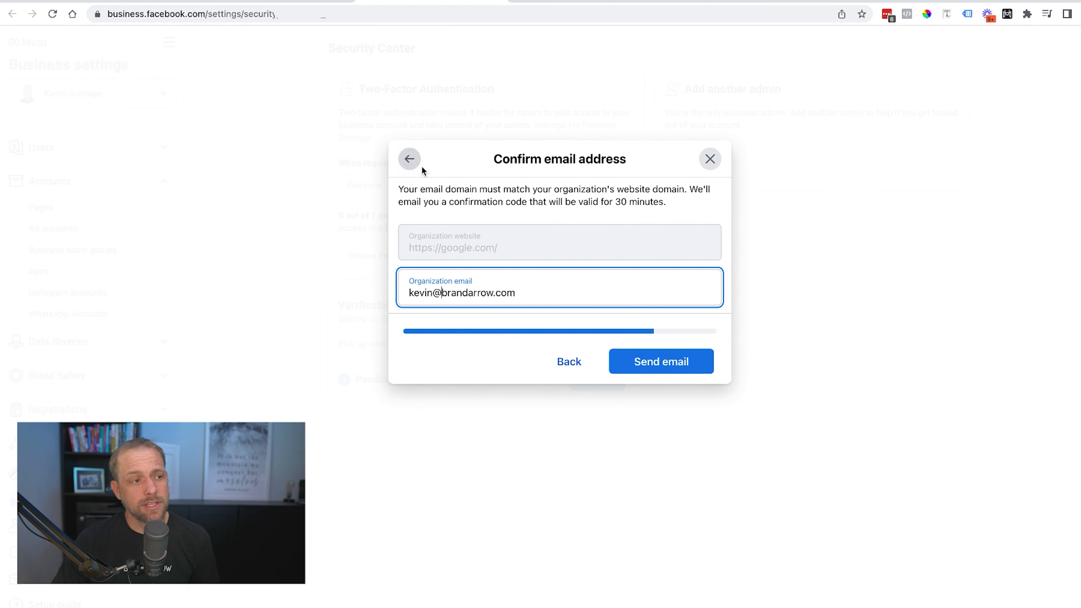
left_click(740, 162)
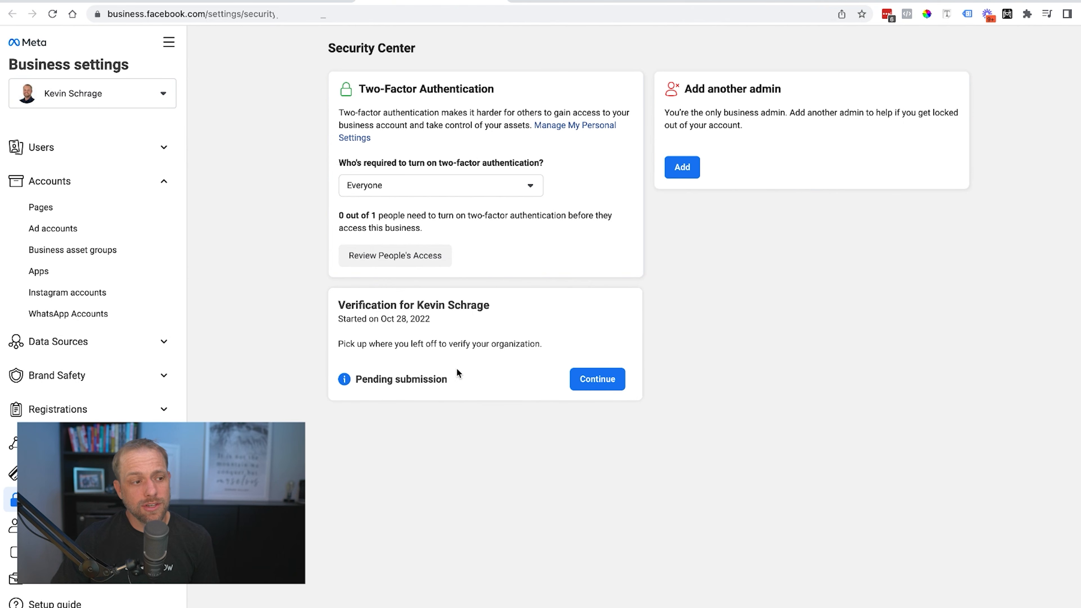